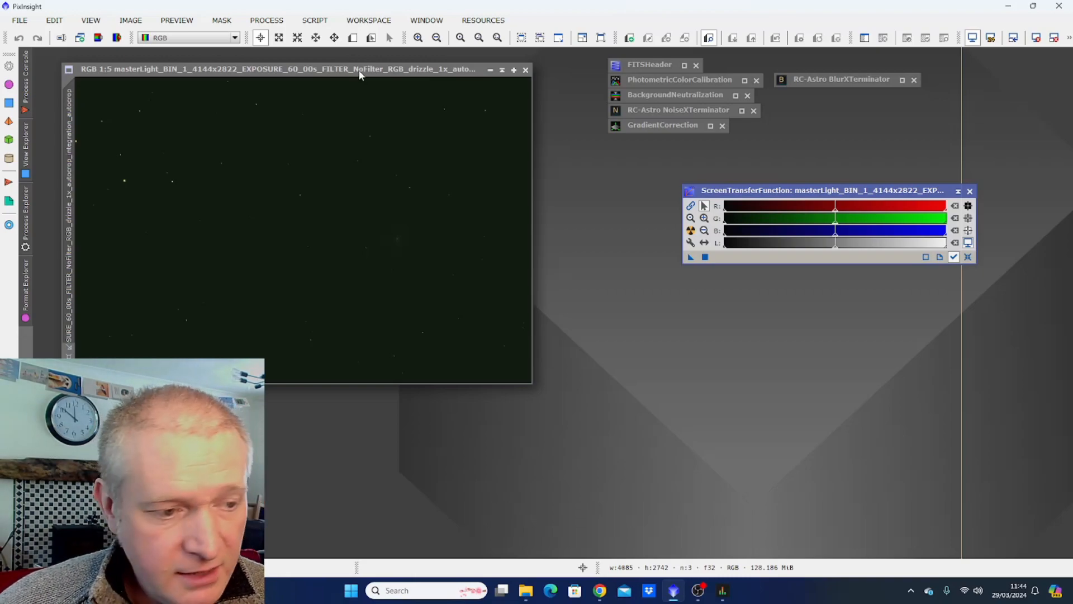
Apply an automatic screen stretch to the M106 master light image using ScreenTransferFunction.
{"action": "left_click_drag", "start_coordinate": [347, 69], "coordinate": [367, 73]}
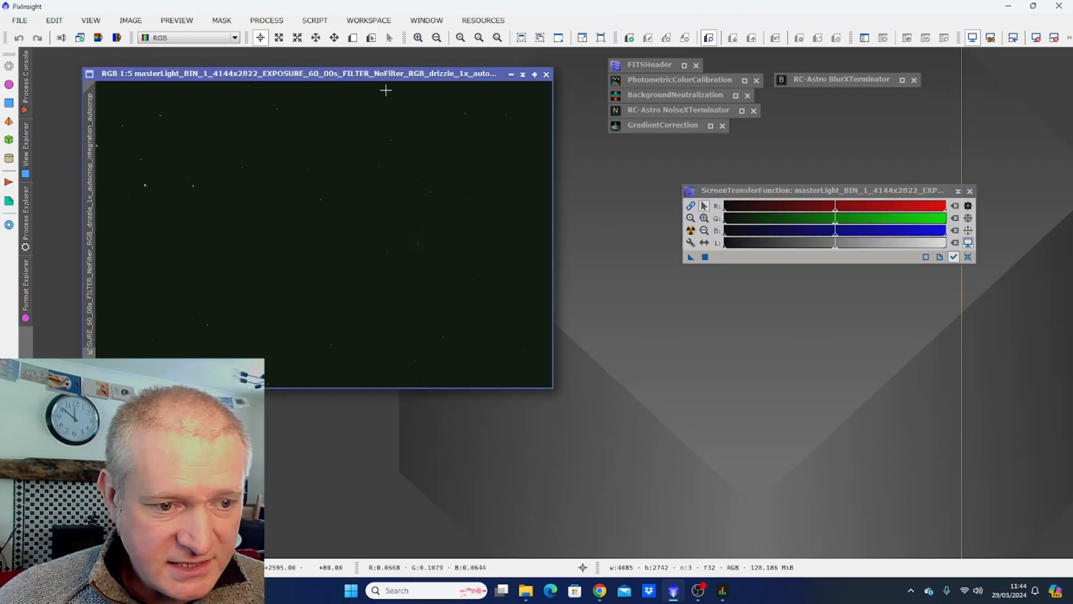
{"action": "left_click", "coordinate": [691, 233]}
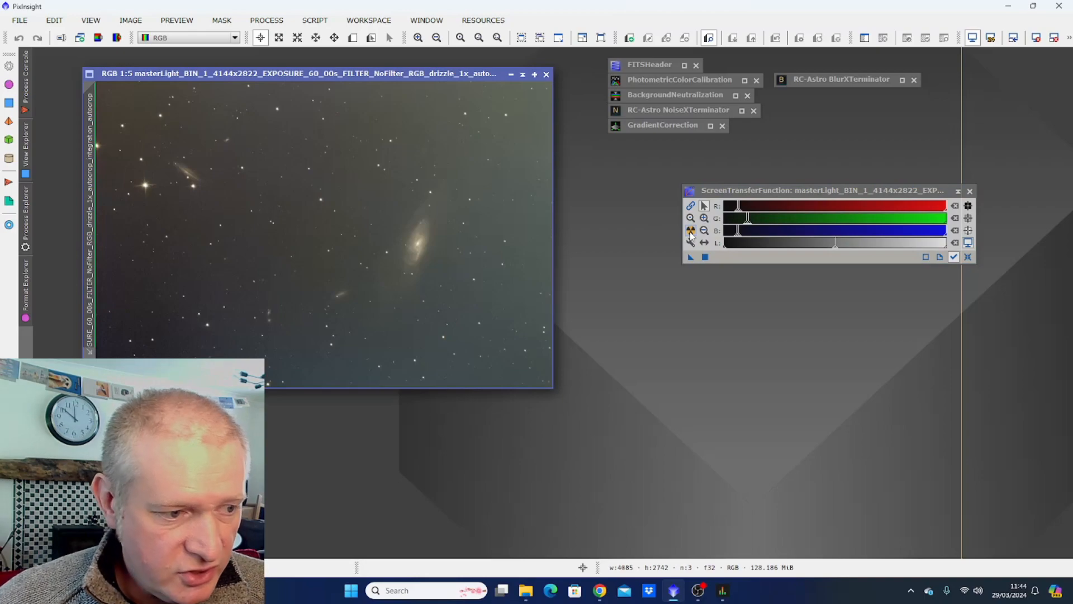
{"action": "left_click_drag", "start_coordinate": [374, 73], "coordinate": [407, 92]}
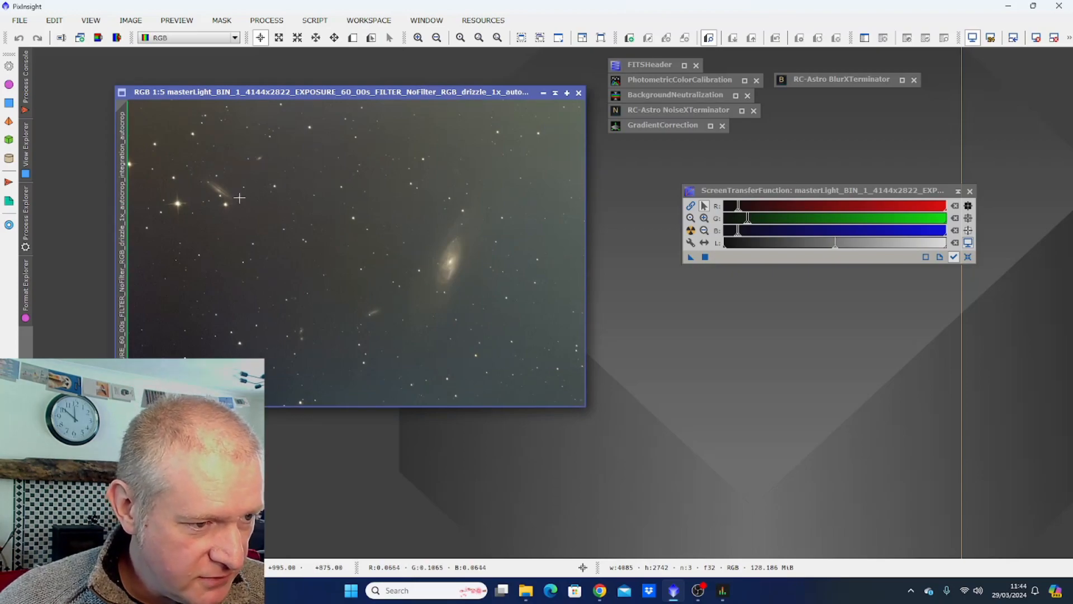
Examine the stretched master light at several magnifications, checking the galaxies and the colour gradients across the frame.
{"action": "scroll", "coordinate": [239, 224], "scroll_direction": "up", "scroll_amount": 2}
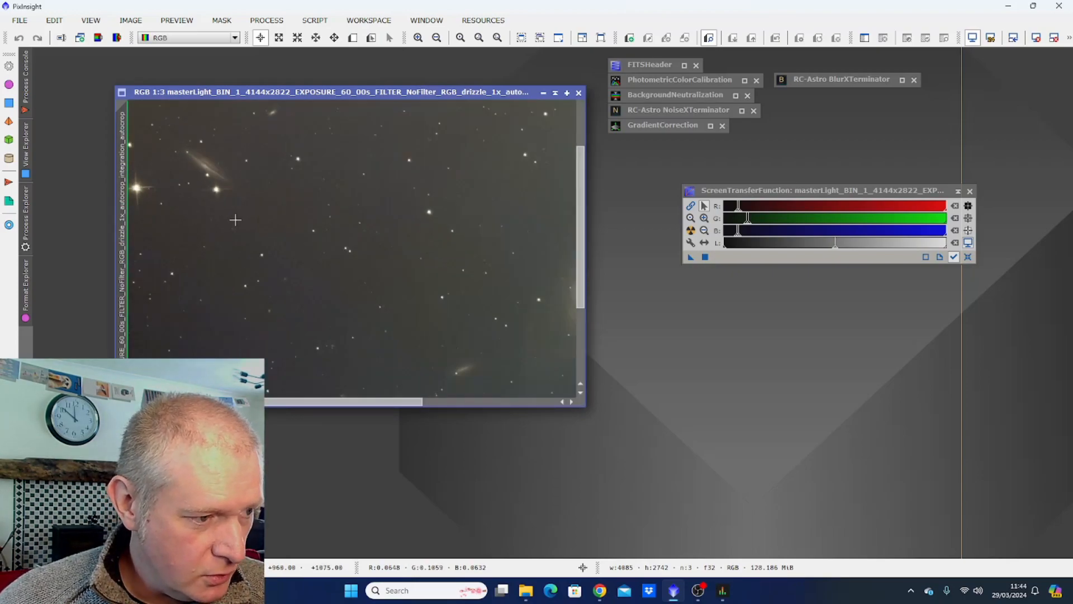
{"action": "left_click_drag", "start_coordinate": [352, 402], "coordinate": [430, 410]}
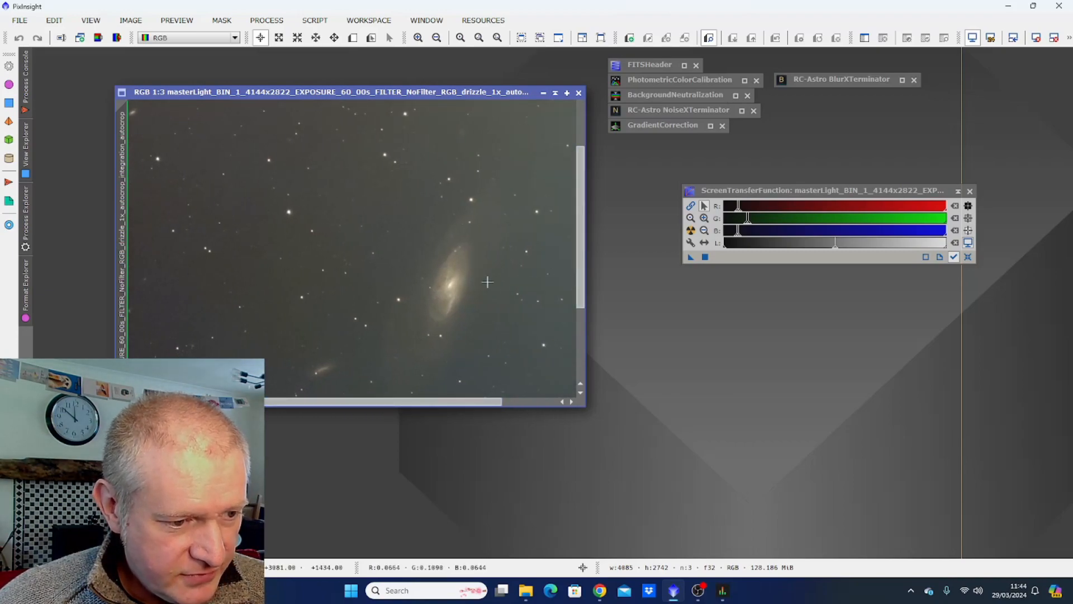
{"action": "scroll", "coordinate": [487, 281], "scroll_direction": "down", "scroll_amount": 2}
{"action": "scroll", "coordinate": [487, 281], "scroll_direction": "up", "scroll_amount": 3}
{"action": "scroll", "coordinate": [487, 282], "scroll_direction": "down", "scroll_amount": 5}
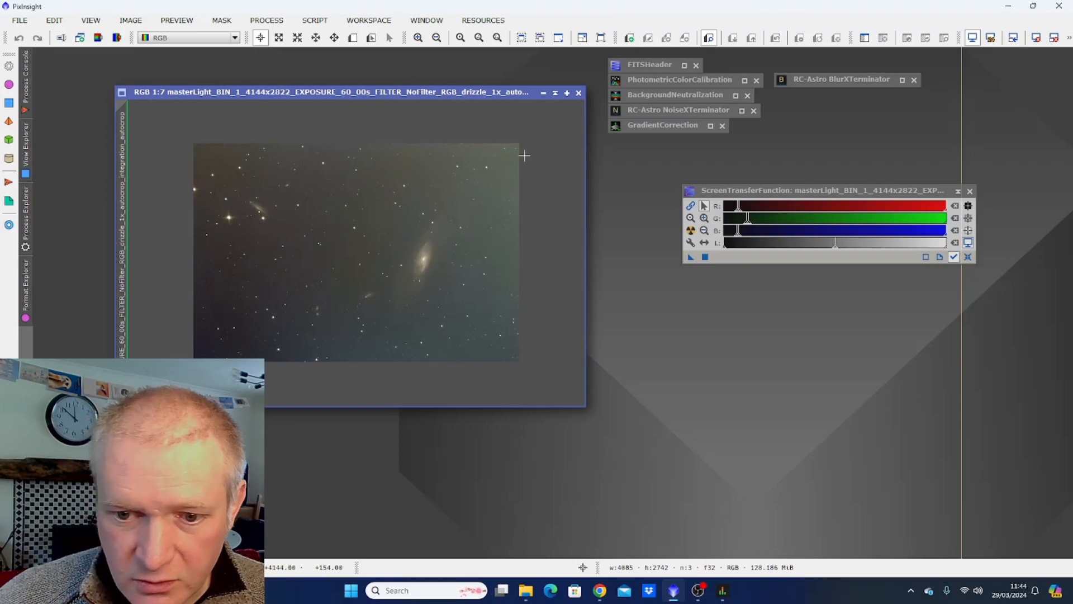
{"action": "left_click_drag", "start_coordinate": [392, 96], "coordinate": [412, 64]}
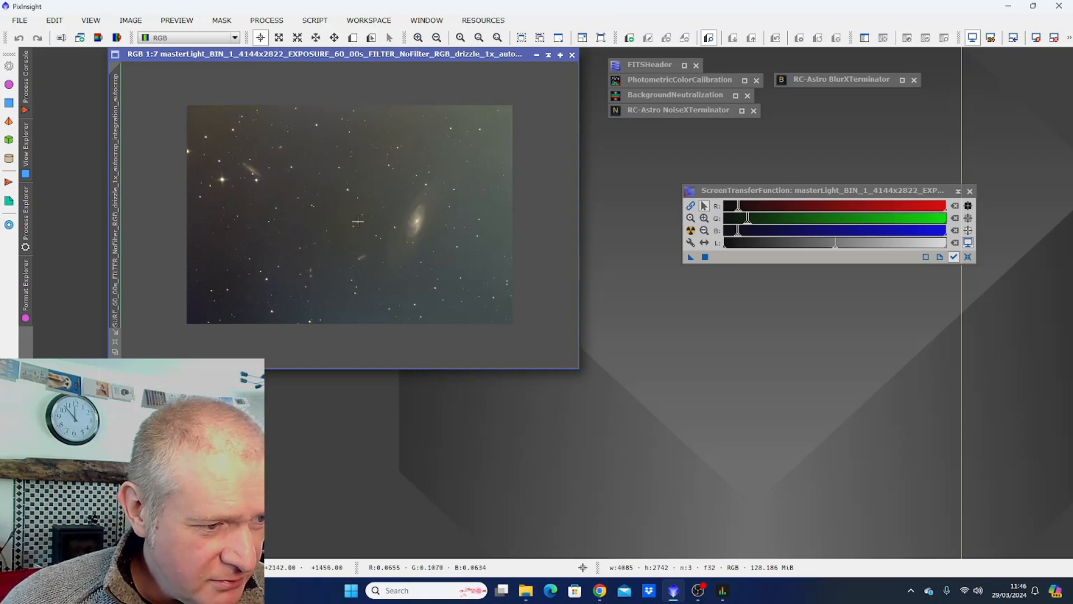
{"action": "scroll", "coordinate": [358, 221], "scroll_direction": "up", "scroll_amount": 2}
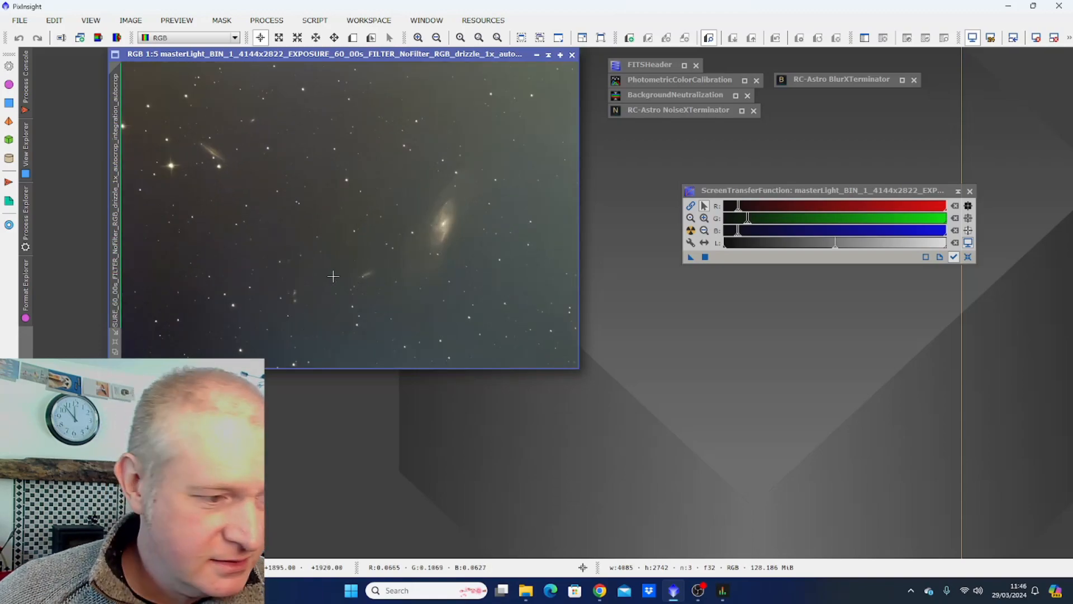
{"action": "scroll", "coordinate": [280, 222], "scroll_direction": "up", "scroll_amount": 1}
{"action": "scroll", "coordinate": [281, 222], "scroll_direction": "down", "scroll_amount": 2}
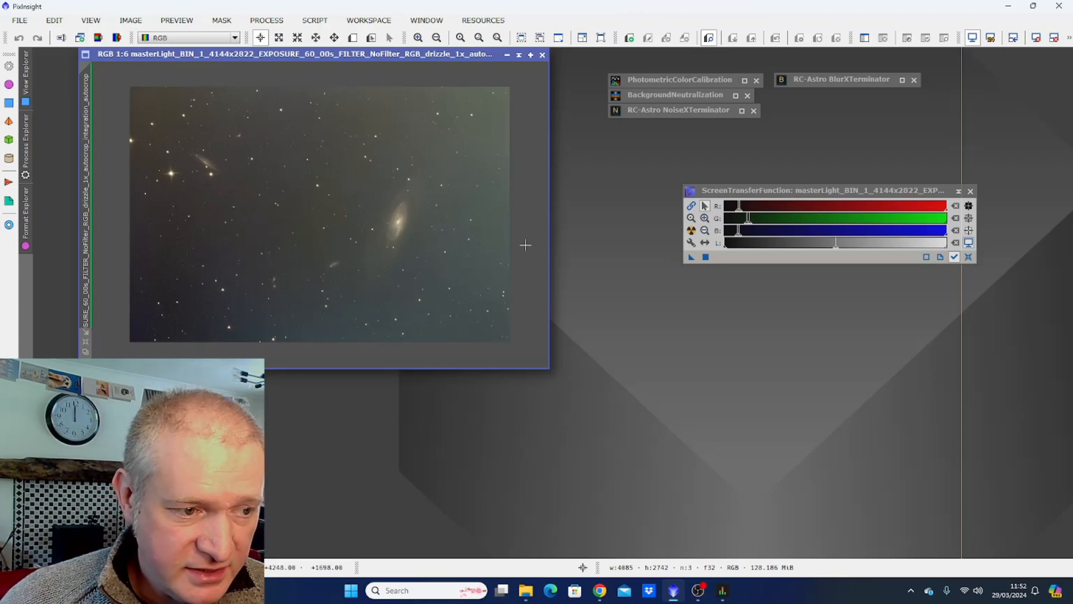
Load the master light's keywords in FITSHeader and read through its object, coordinate and observation entries.
{"action": "left_click", "coordinate": [273, 21]}
{"action": "mouse_move", "coordinate": [356, 11]}
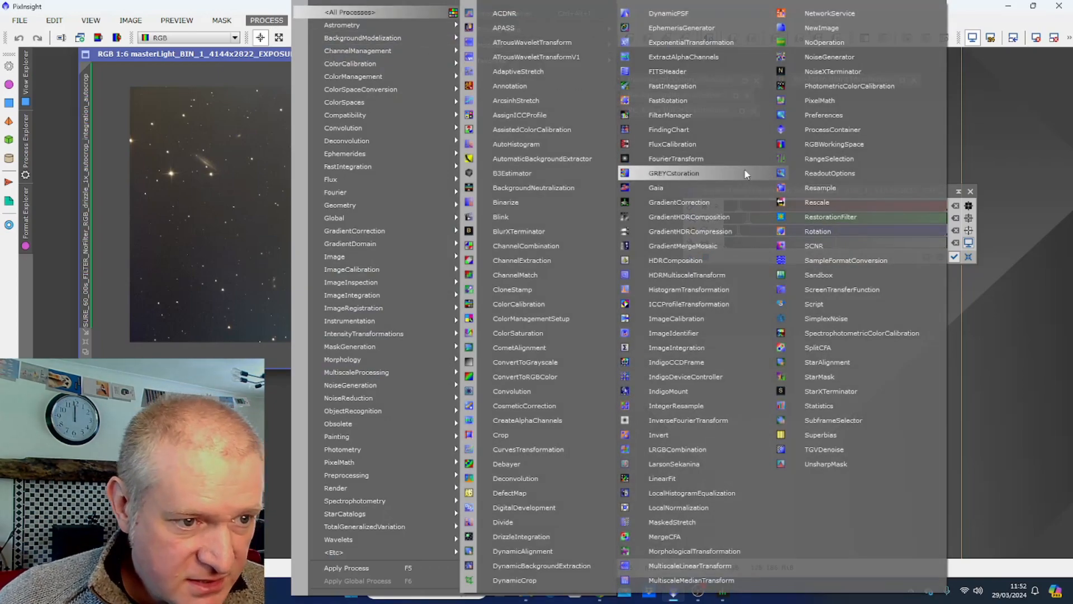
{"action": "left_click", "coordinate": [723, 70]}
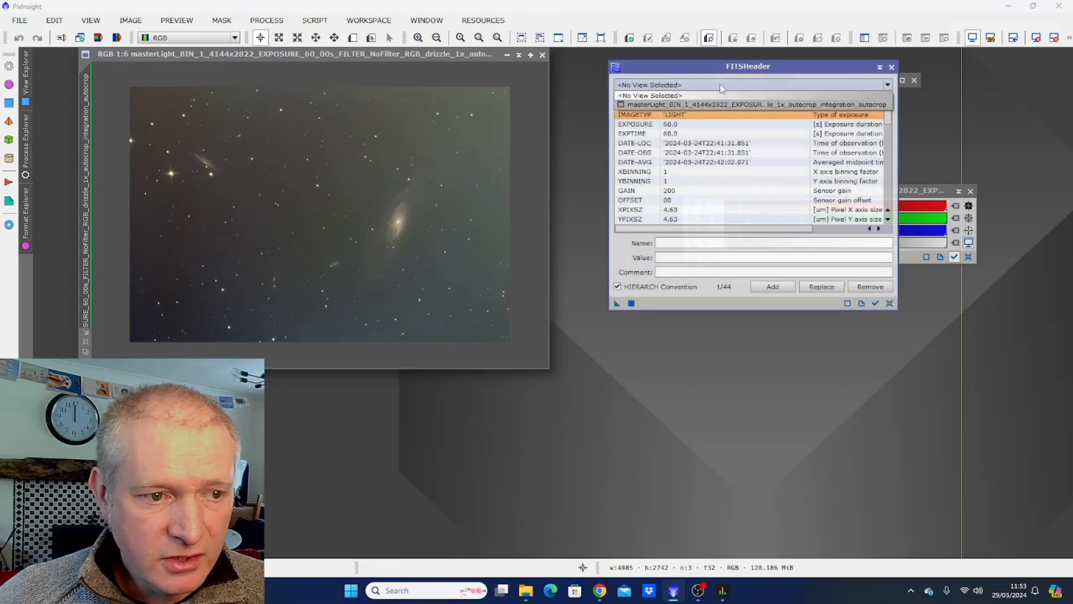
{"action": "left_click", "coordinate": [720, 84]}
{"action": "left_click", "coordinate": [661, 105]}
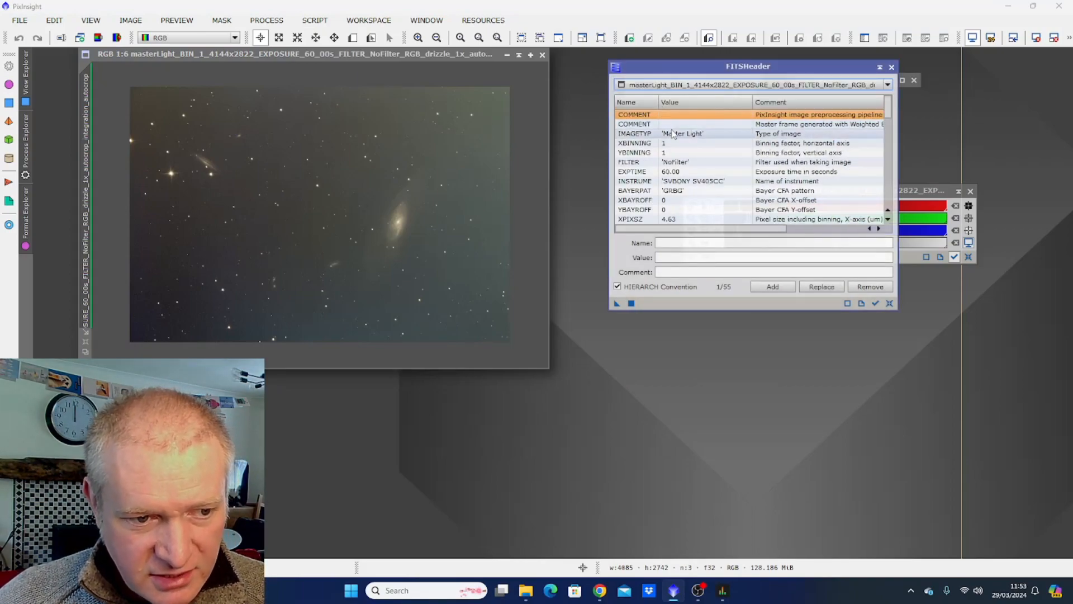
{"action": "scroll", "coordinate": [673, 134], "scroll_direction": "down", "scroll_amount": 6}
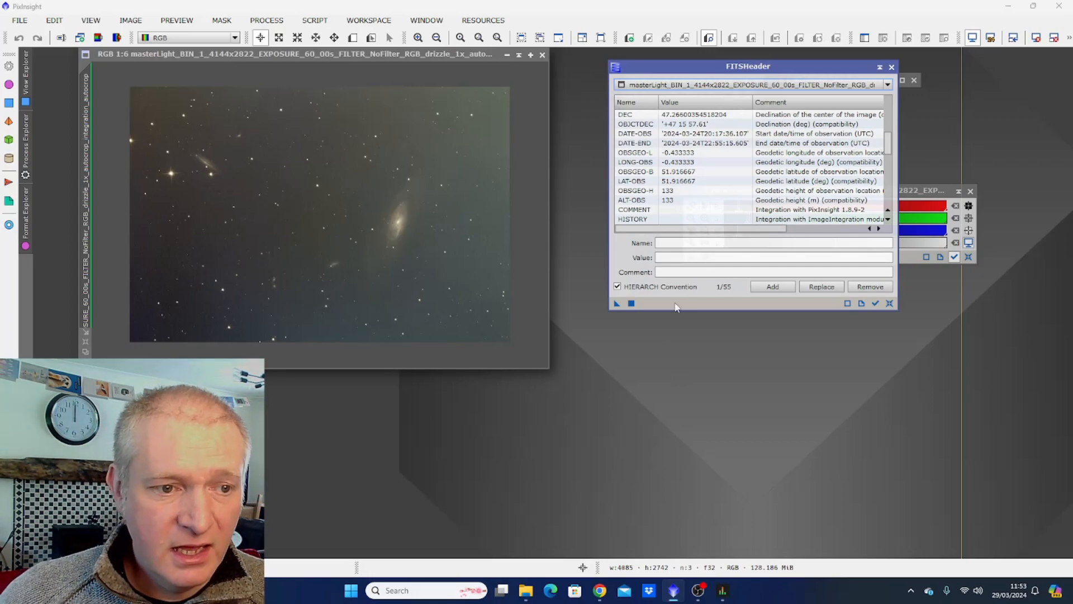
Open the light frame 2024-03-24_22-40-31__-5.00_60.00s_0122 from the Blinked folder alongside the master light.
{"action": "left_click", "coordinate": [527, 592]}
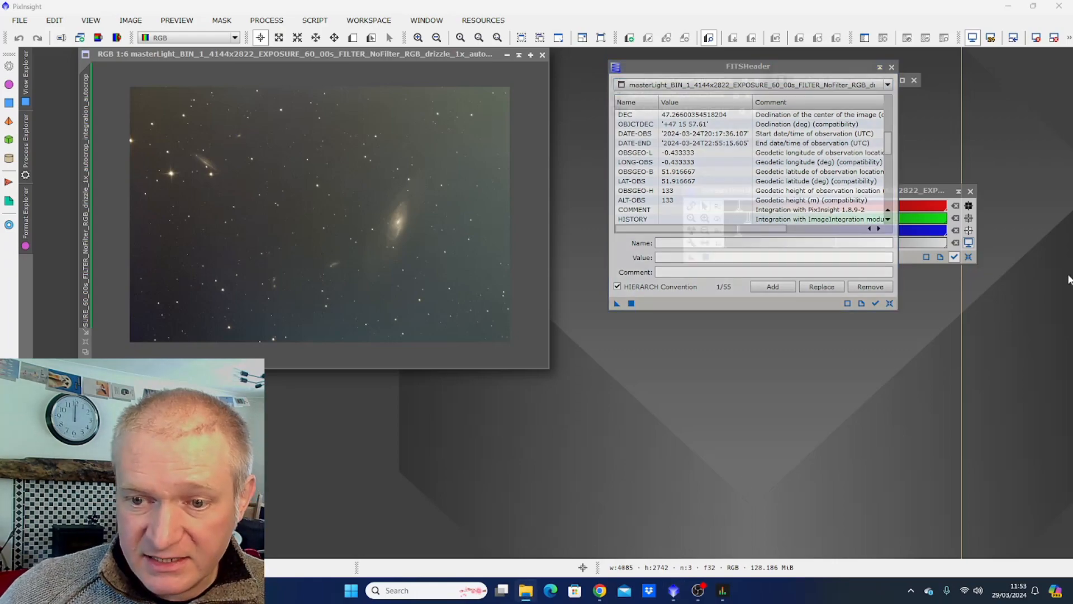
{"action": "left_click_drag", "start_coordinate": [1072, 83], "coordinate": [956, 117]}
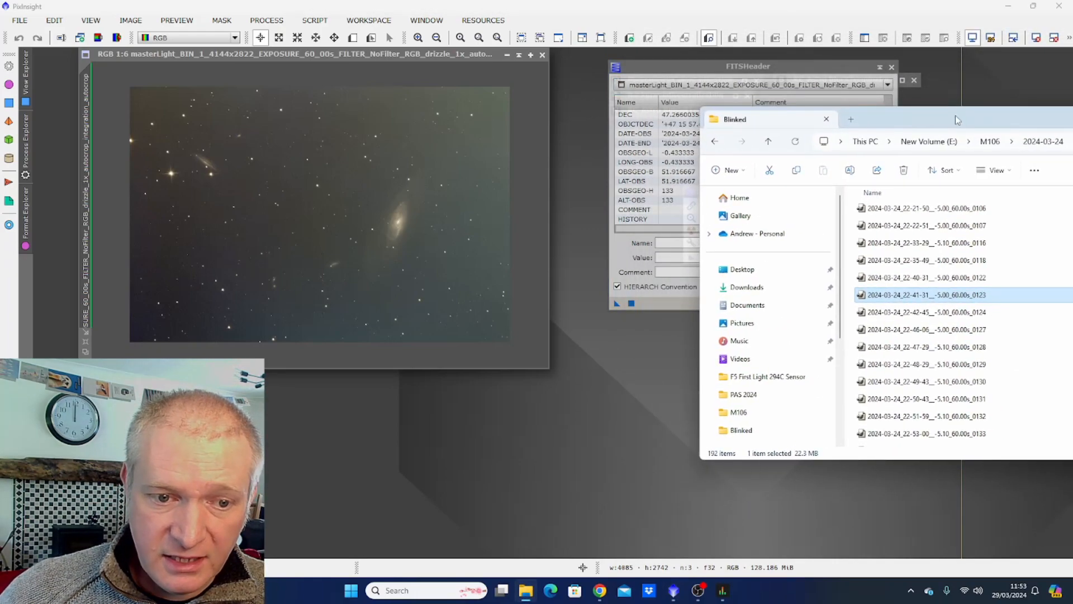
{"action": "left_click_drag", "start_coordinate": [873, 278], "coordinate": [325, 447]}
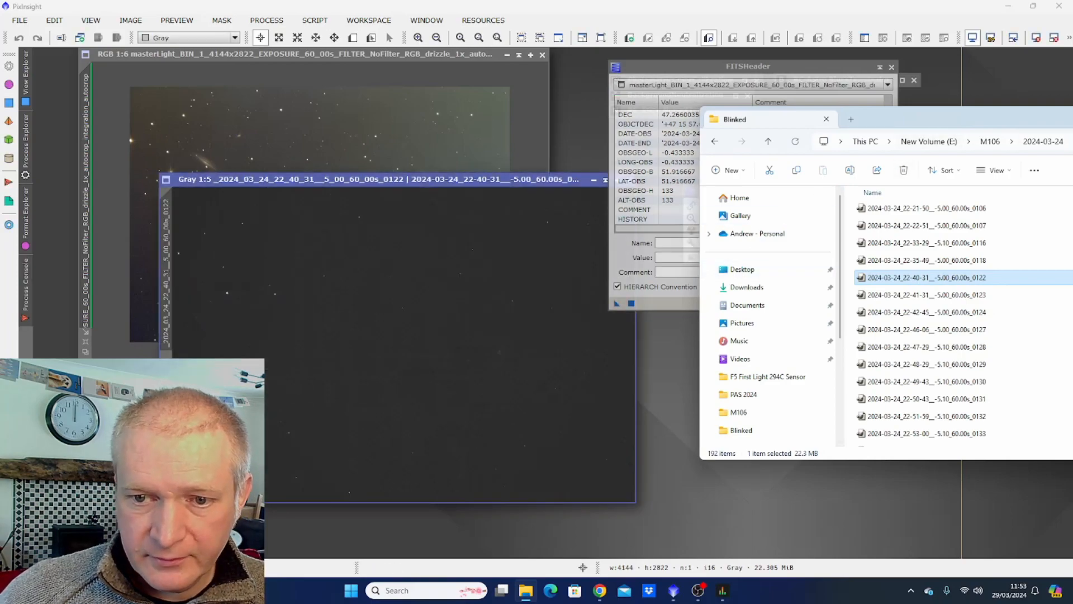
{"action": "key", "text": "super+Down"}
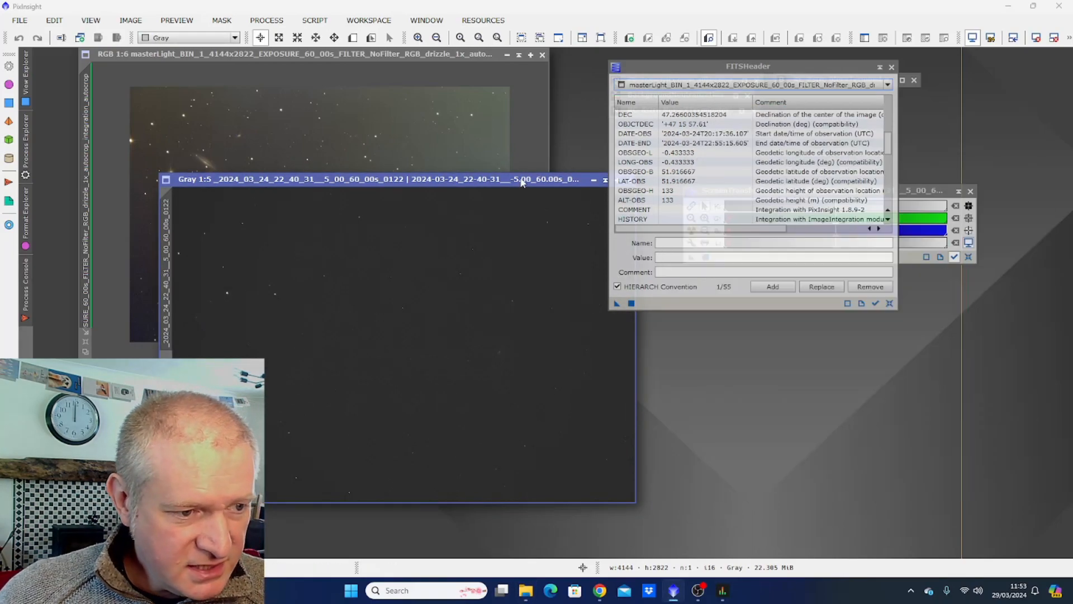
{"action": "left_click_drag", "start_coordinate": [522, 182], "coordinate": [453, 180]}
Inspect the single light frame's keywords in FITSHeader as a source for a missing header, and close that frame.
{"action": "left_click", "coordinate": [748, 84]}
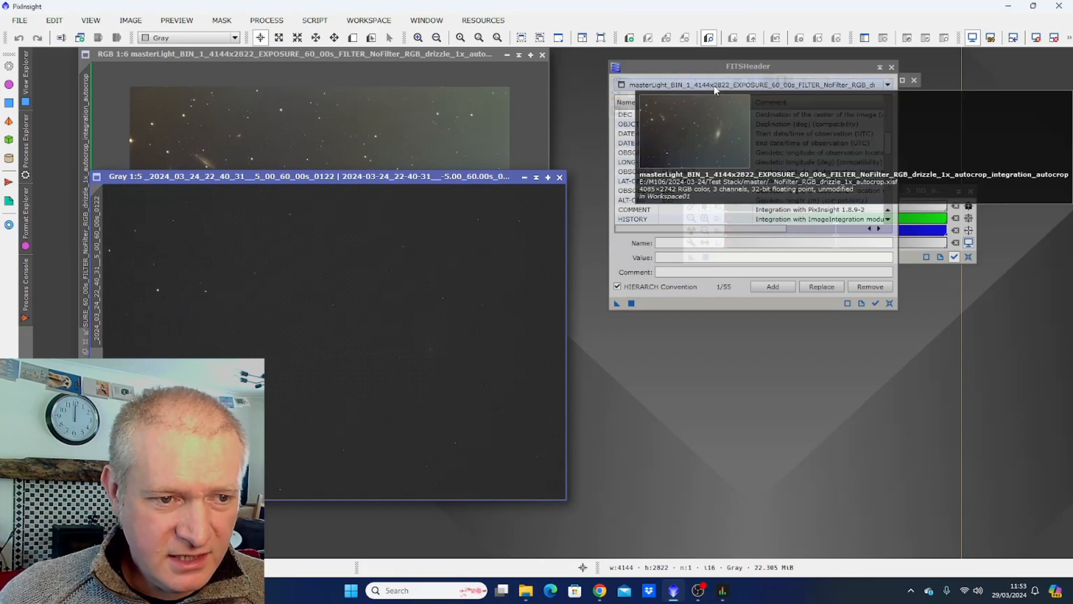
{"action": "left_click", "coordinate": [671, 99]}
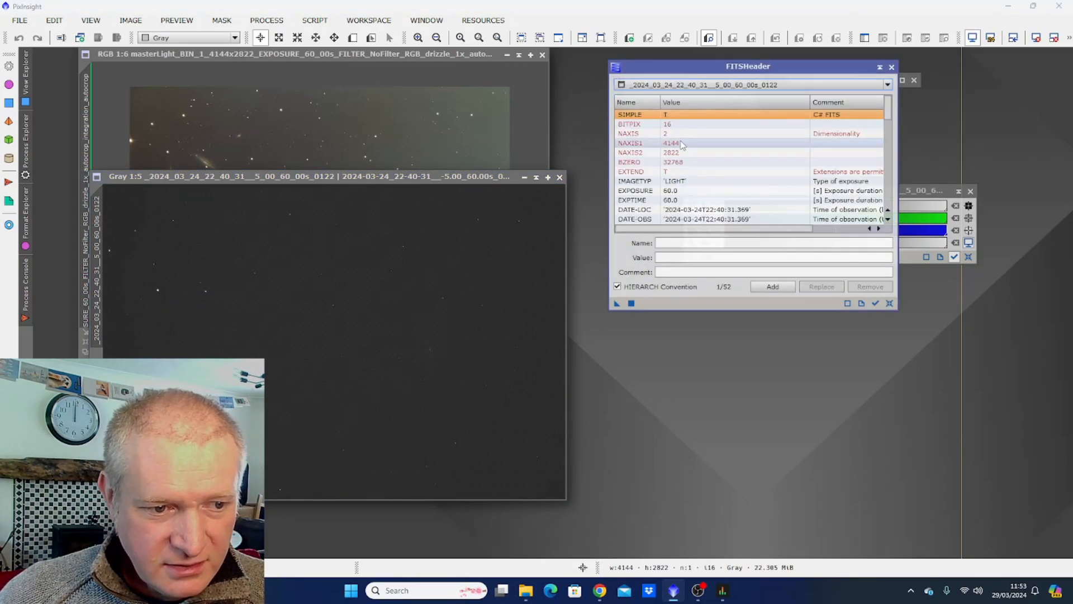
{"action": "scroll", "coordinate": [684, 146], "scroll_direction": "down", "scroll_amount": 12}
{"action": "scroll", "coordinate": [684, 146], "scroll_direction": "up", "scroll_amount": 10}
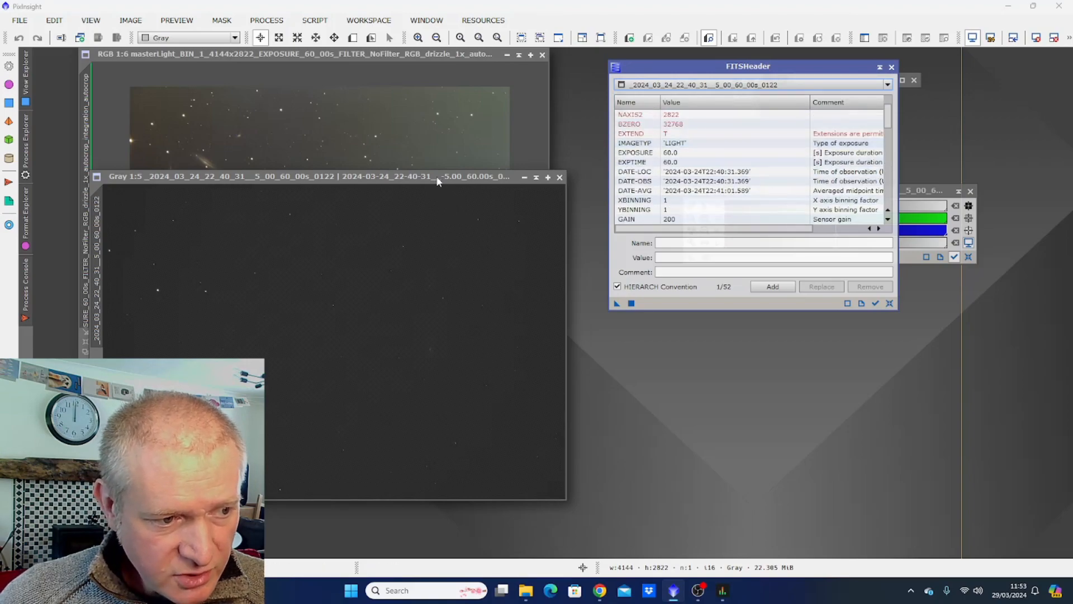
{"action": "left_click_drag", "start_coordinate": [439, 176], "coordinate": [437, 234]}
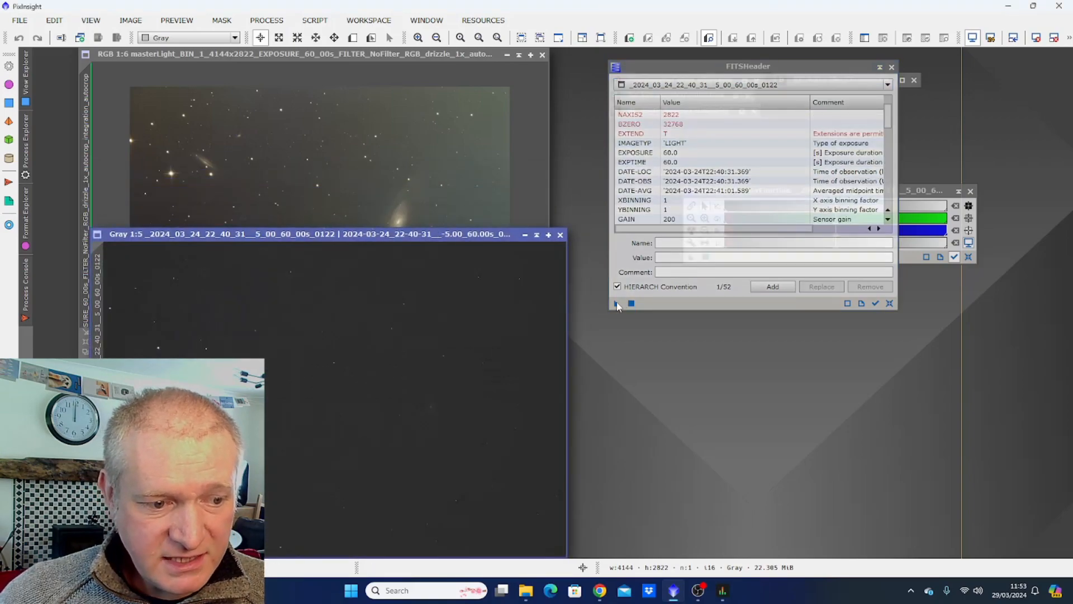
{"action": "left_click_drag", "start_coordinate": [617, 303], "coordinate": [683, 207]}
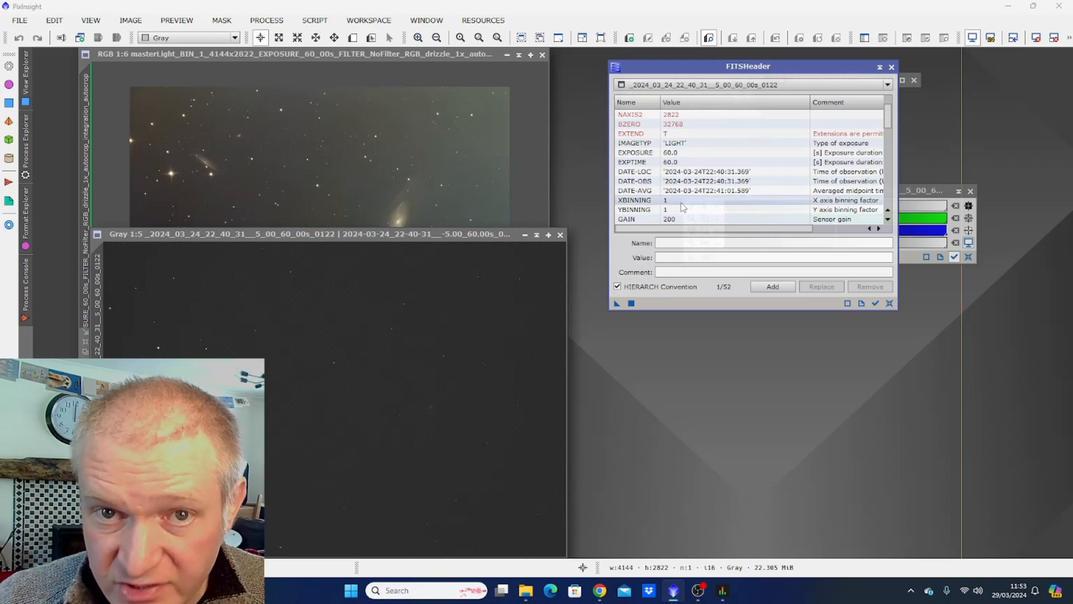
{"action": "left_click", "coordinate": [415, 77]}
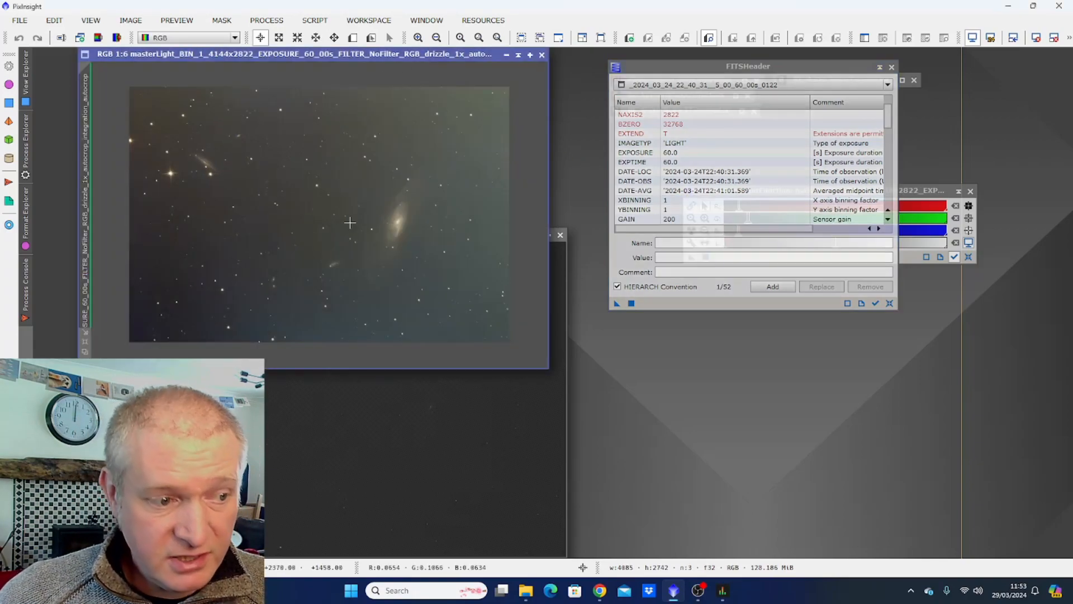
{"action": "left_click", "coordinate": [559, 235]}
Plate-solve the active master light with the ImageSolver script, keeping the prefilled coordinates and the local Gaia DR3 catalogue.
{"action": "left_click", "coordinate": [319, 21]}
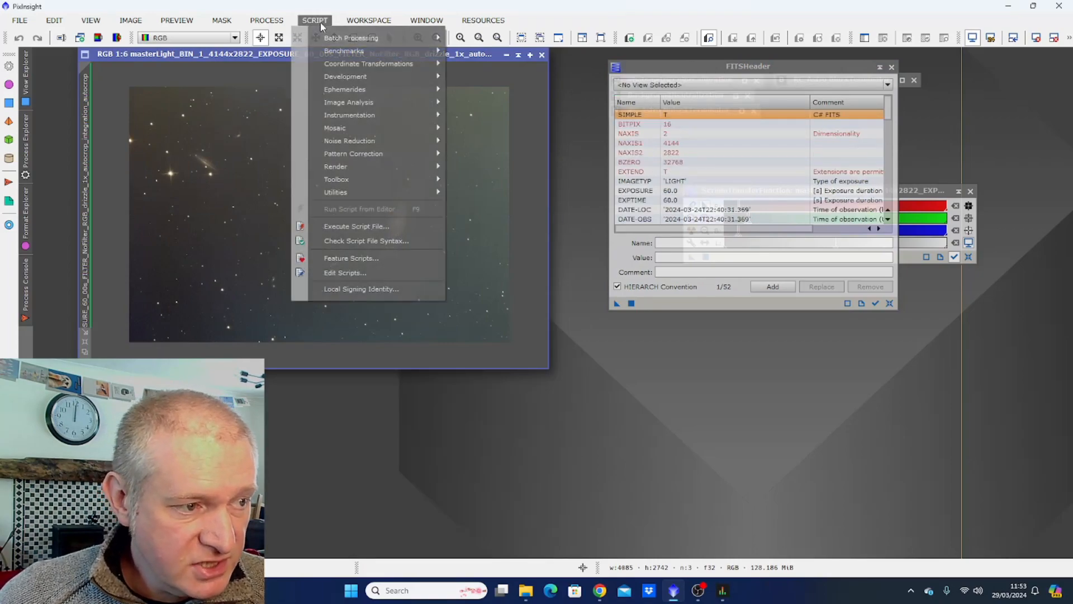
{"action": "mouse_move", "coordinate": [415, 104]}
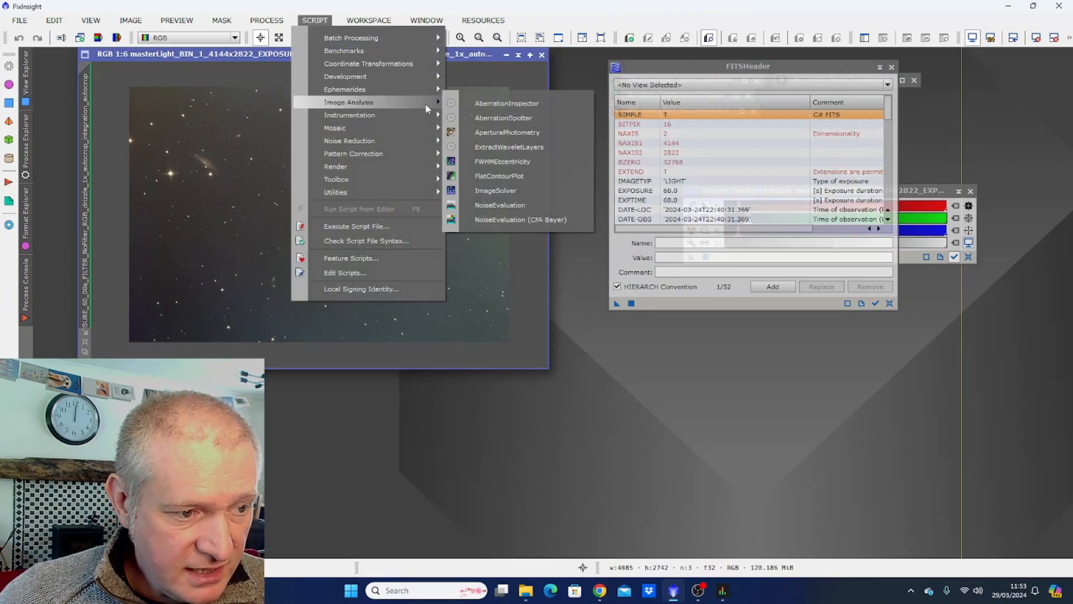
{"action": "left_click", "coordinate": [495, 191]}
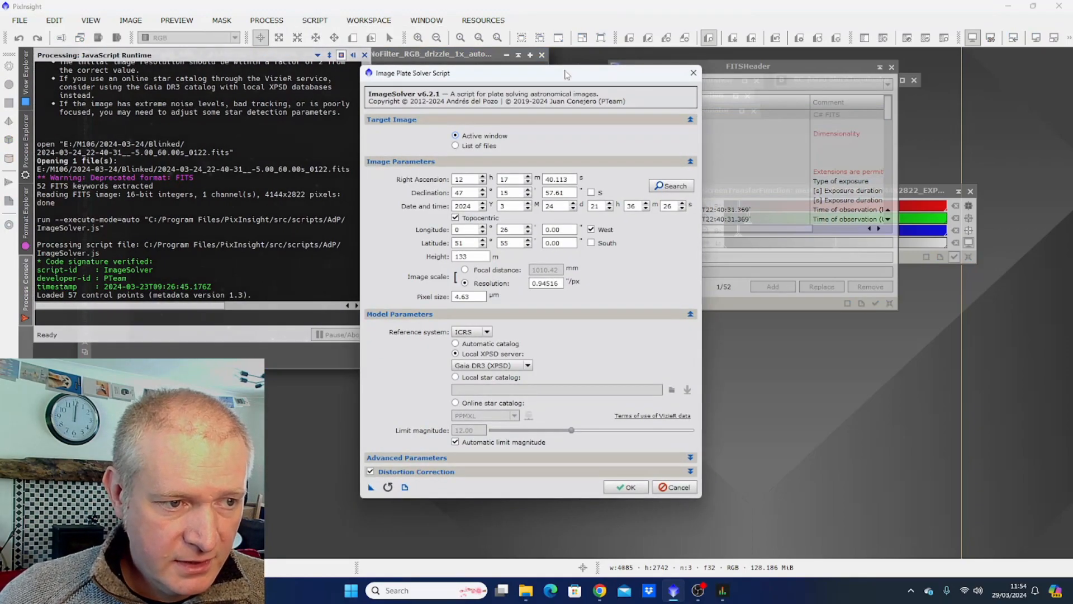
{"action": "left_click_drag", "start_coordinate": [565, 73], "coordinate": [656, 55]}
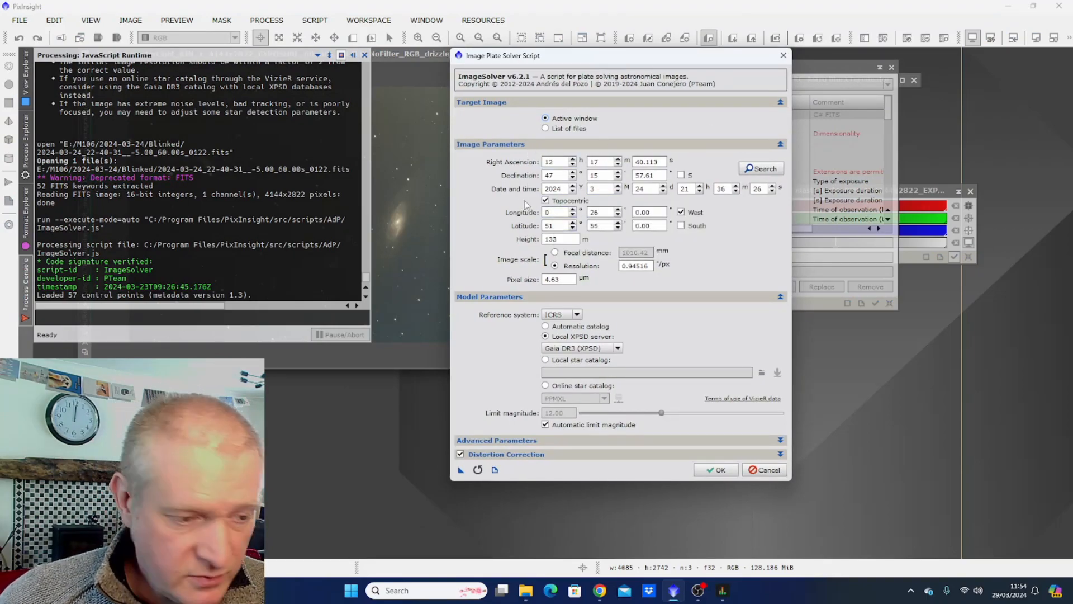
{"action": "left_click", "coordinate": [708, 468]}
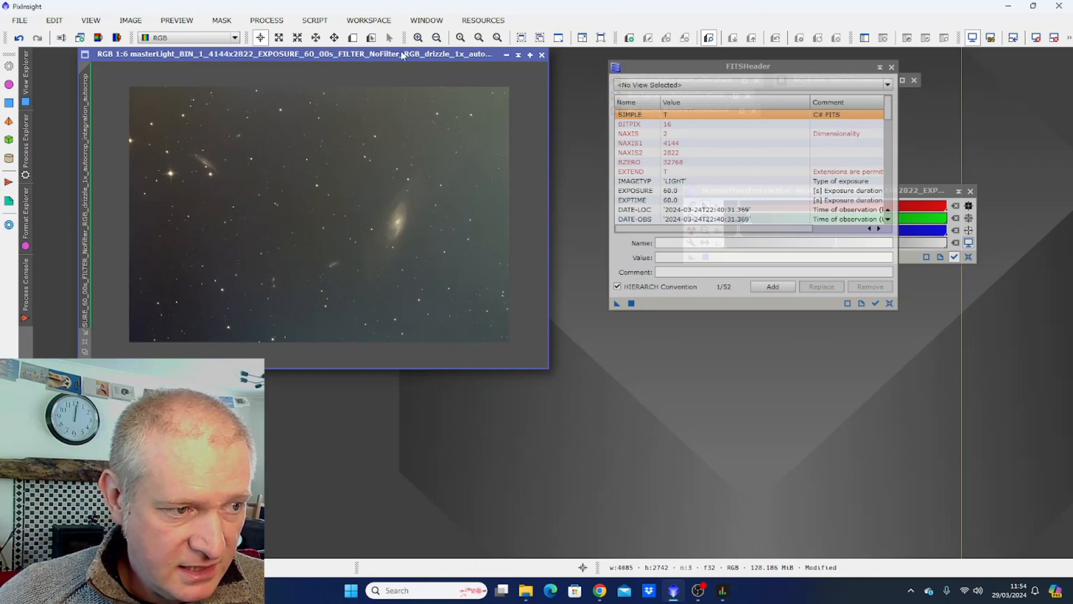
Reload the master light in FITSHeader, check its object and coordinate keywords, and minimise the tool.
{"action": "left_click", "coordinate": [636, 84]}
{"action": "left_click", "coordinate": [641, 105]}
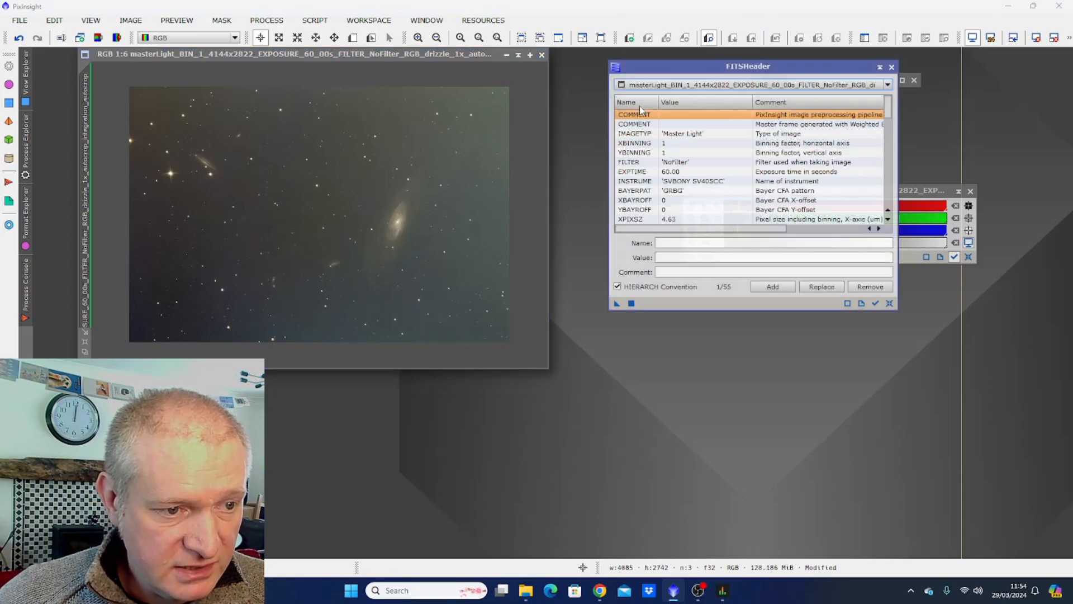
{"action": "scroll", "coordinate": [673, 158], "scroll_direction": "down", "scroll_amount": 6}
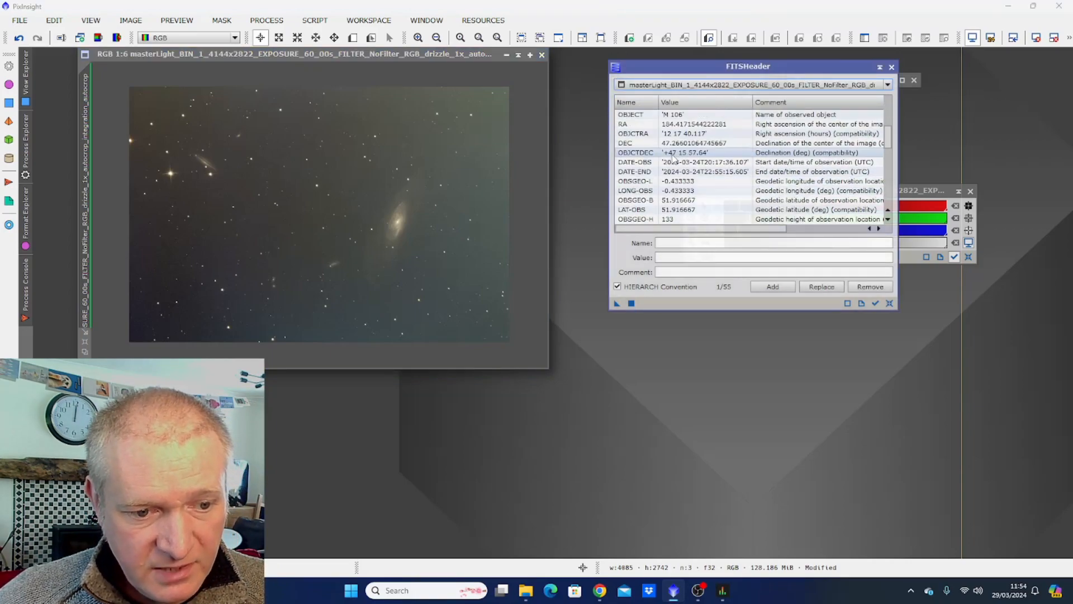
{"action": "left_click", "coordinate": [879, 67]}
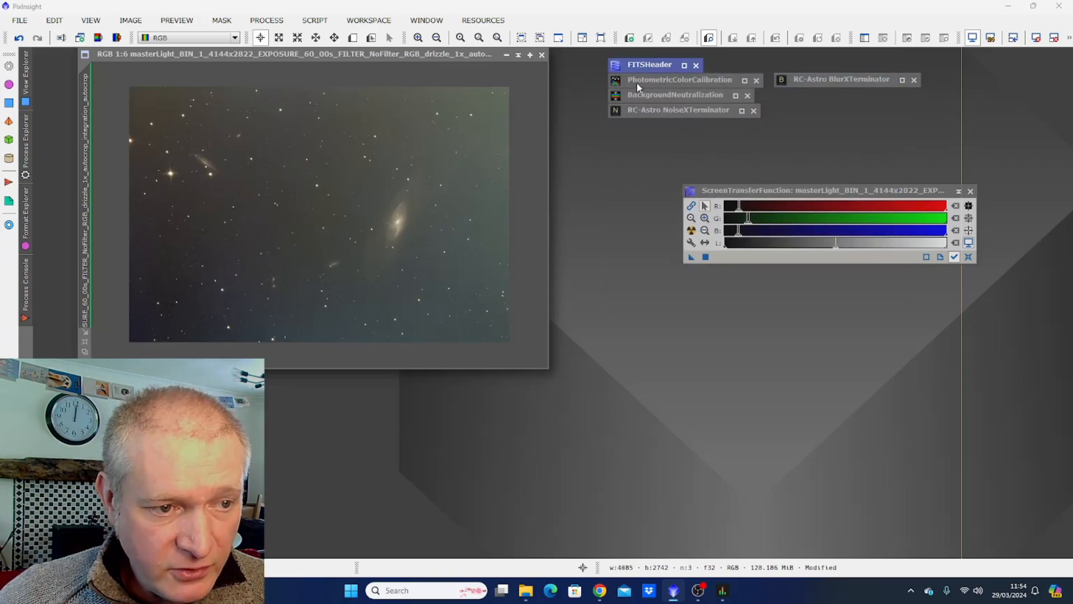
Run PhotometricColorCalibration on the master light with Elliptical Galaxy as the white reference and background neutralization enabled.
{"action": "double_click", "coordinate": [636, 83]}
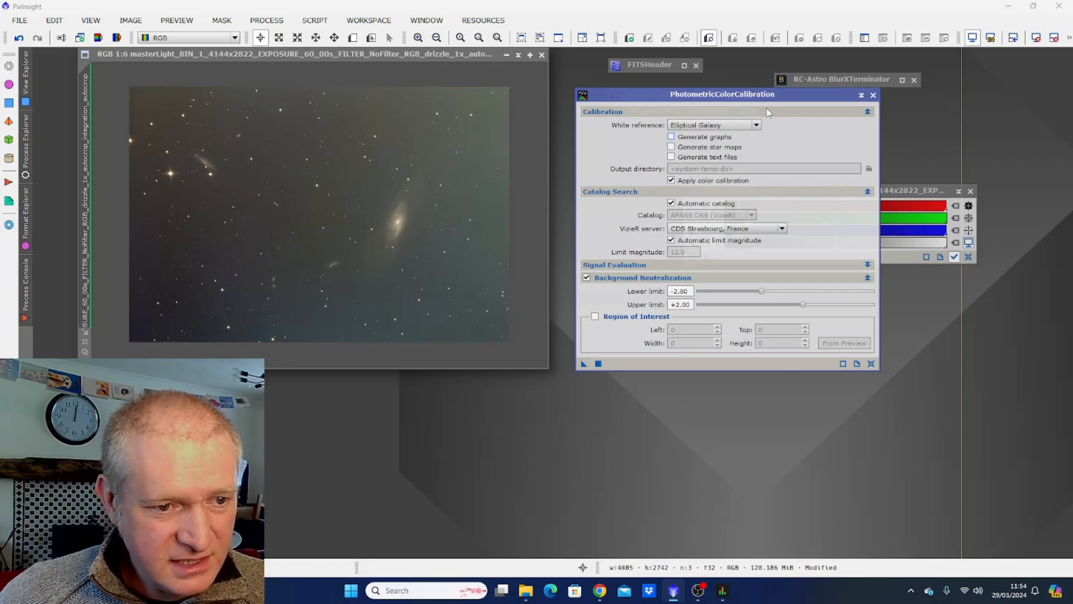
{"action": "left_click", "coordinate": [757, 126]}
{"action": "left_click", "coordinate": [688, 195]}
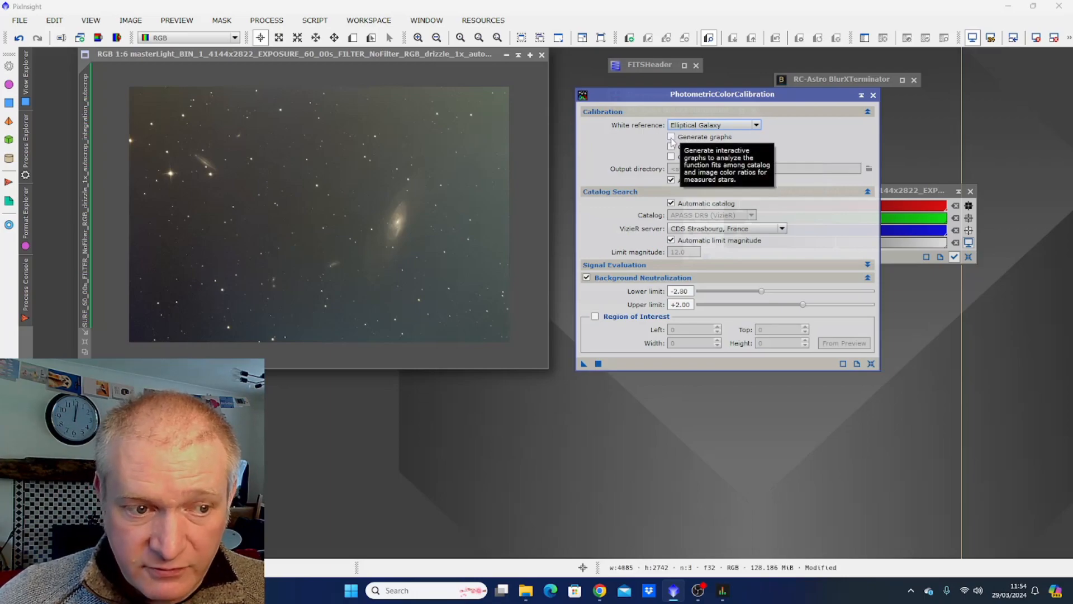
{"action": "left_click_drag", "start_coordinate": [584, 363], "coordinate": [469, 295]}
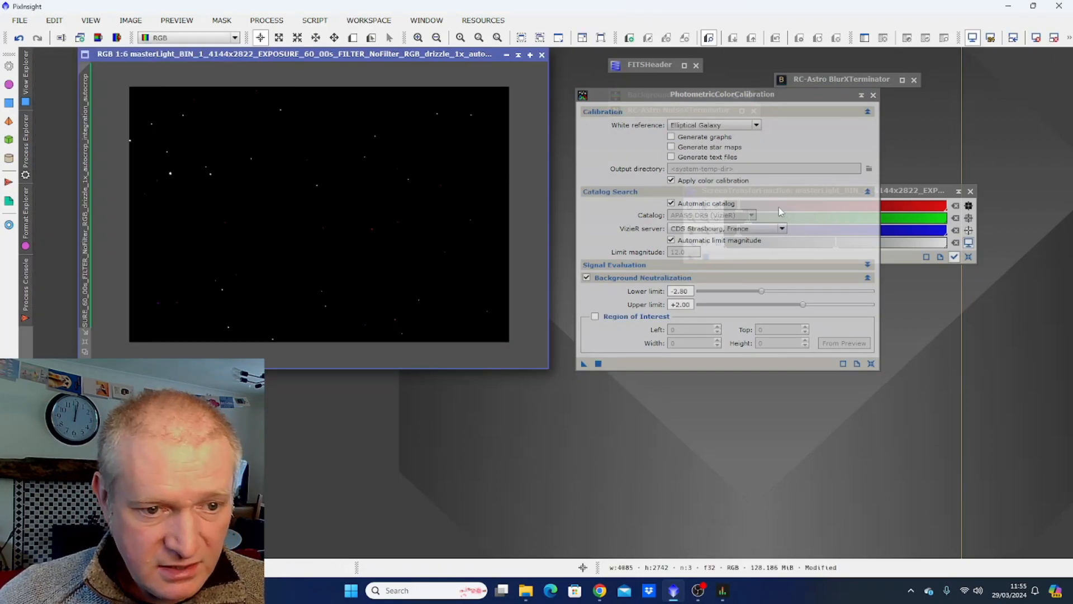
Auto-stretch the colour-calibrated master light for display and apply BackgroundNeutralization to it with an upper limit of 0.1 and Rescale as needed.
{"action": "left_click", "coordinate": [907, 190]}
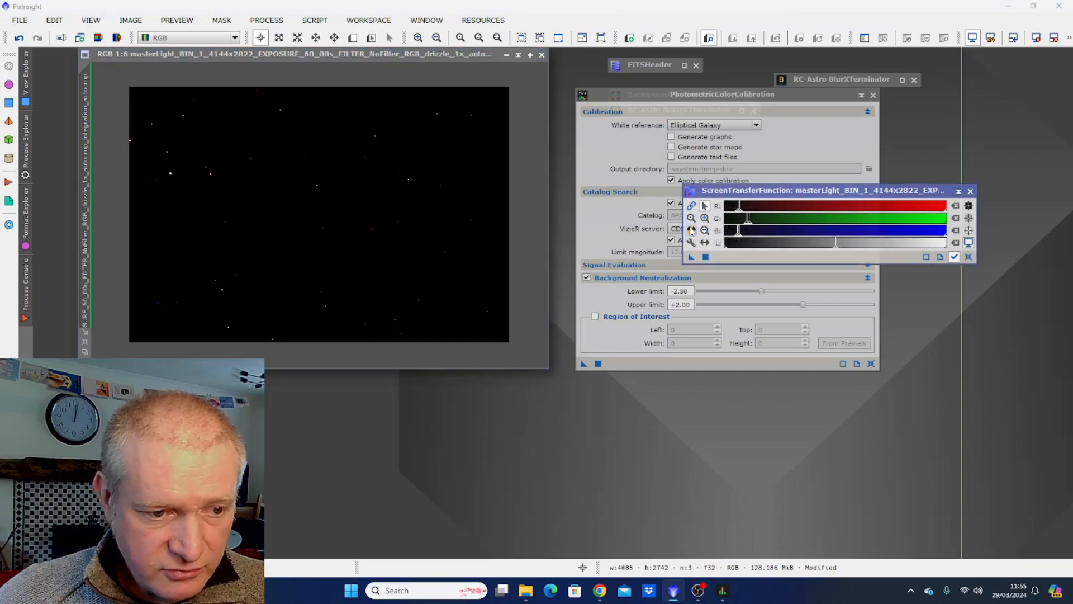
{"action": "left_click", "coordinate": [692, 230]}
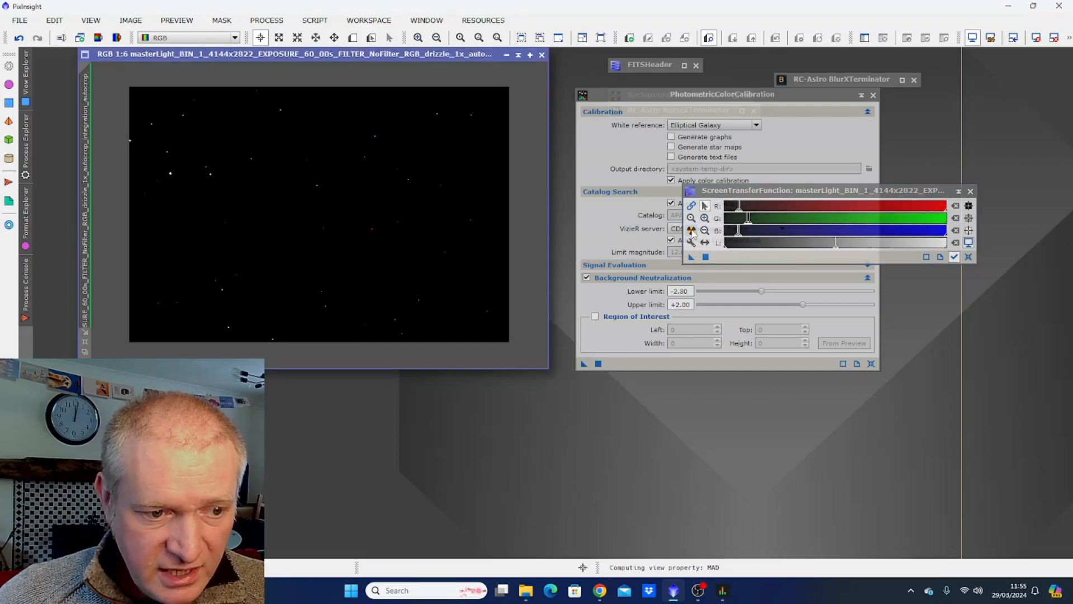
{"action": "left_click", "coordinate": [861, 95]}
{"action": "double_click", "coordinate": [642, 94]}
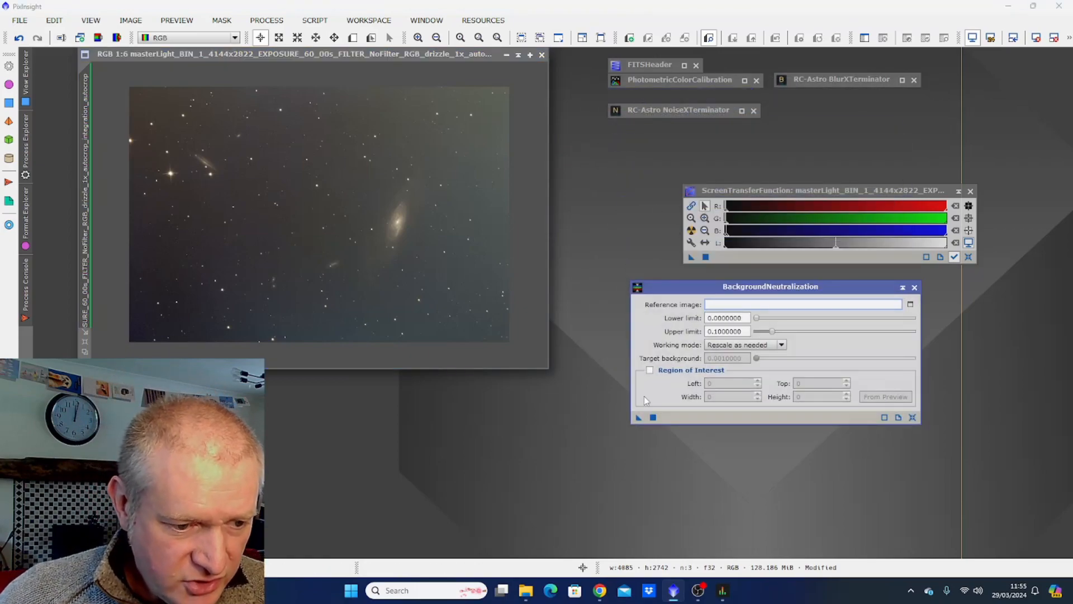
{"action": "left_click_drag", "start_coordinate": [639, 422], "coordinate": [412, 257]}
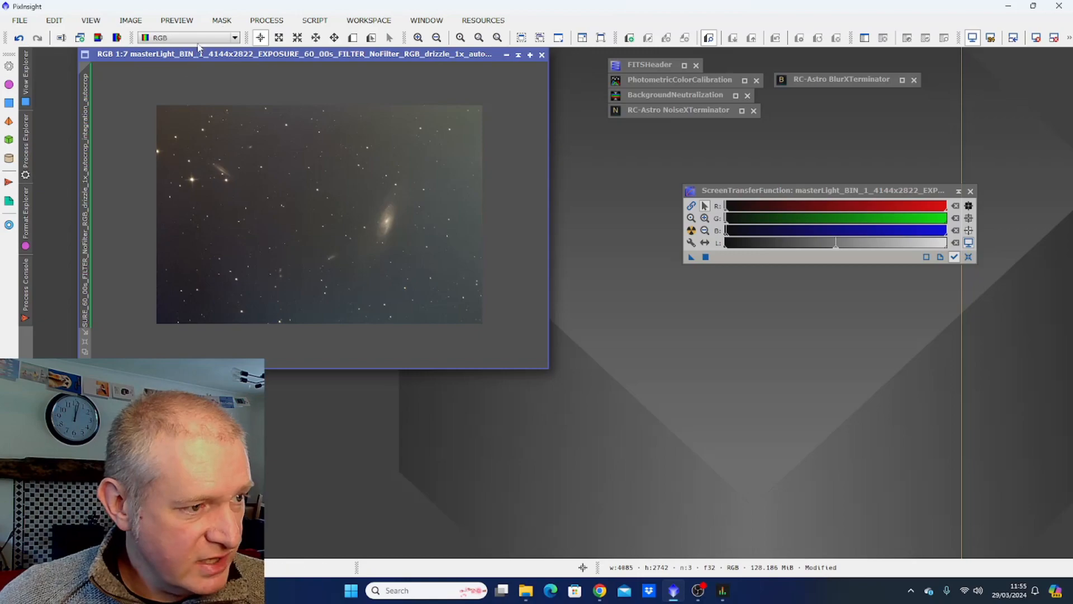
Run GradientCorrection on the master light with gradient model generation and structure protection enabled.
{"action": "left_click", "coordinate": [262, 22]}
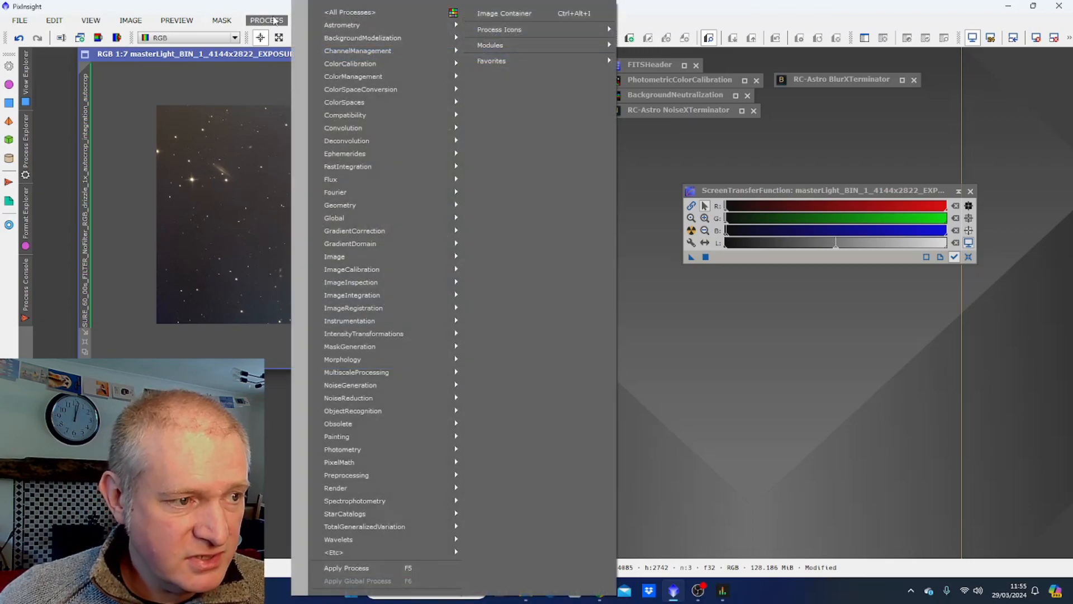
{"action": "mouse_move", "coordinate": [376, 7]}
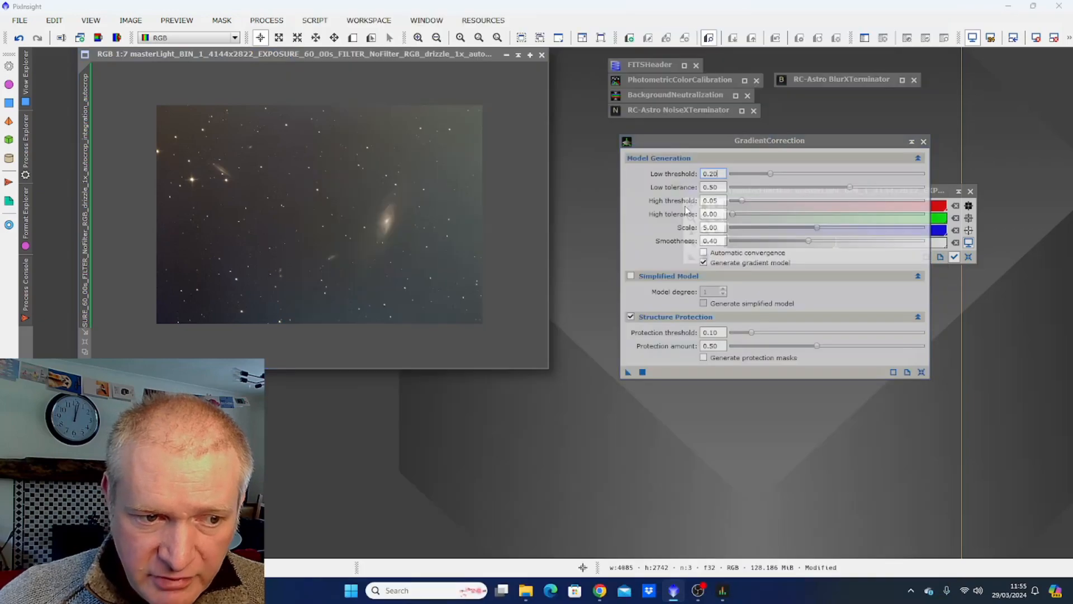
{"action": "left_click", "coordinate": [686, 209]}
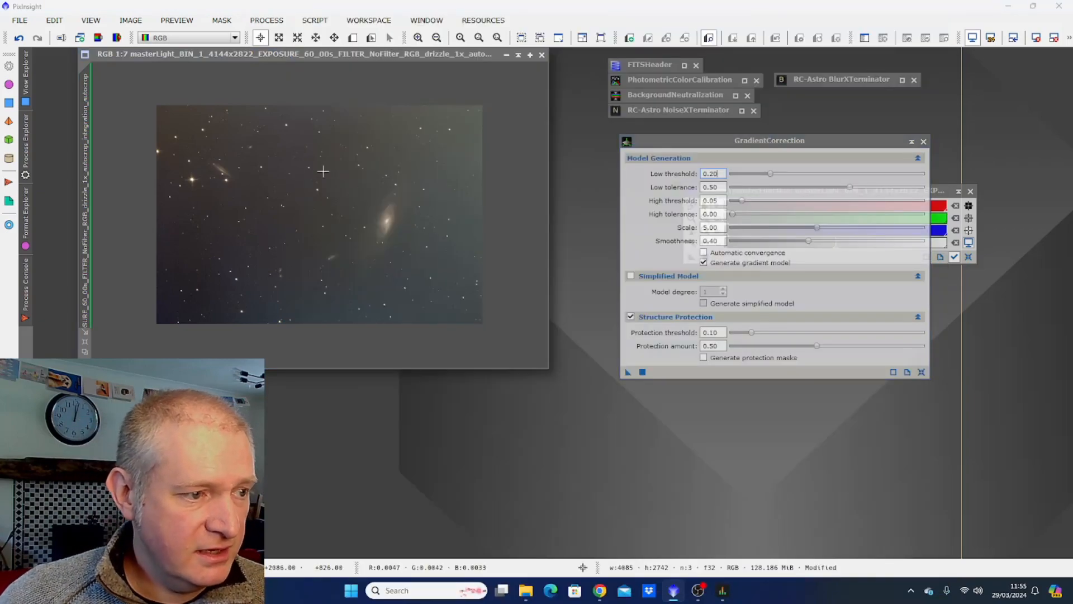
{"action": "left_click", "coordinate": [417, 57]}
{"action": "left_click_drag", "start_coordinate": [417, 56], "coordinate": [433, 65]}
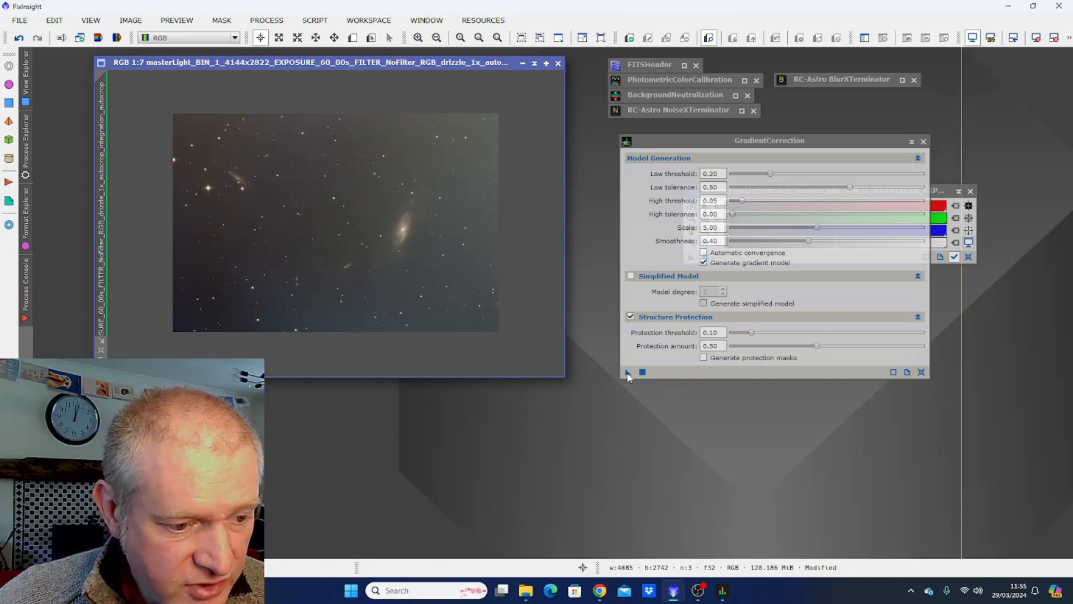
{"action": "left_click_drag", "start_coordinate": [627, 373], "coordinate": [433, 273]}
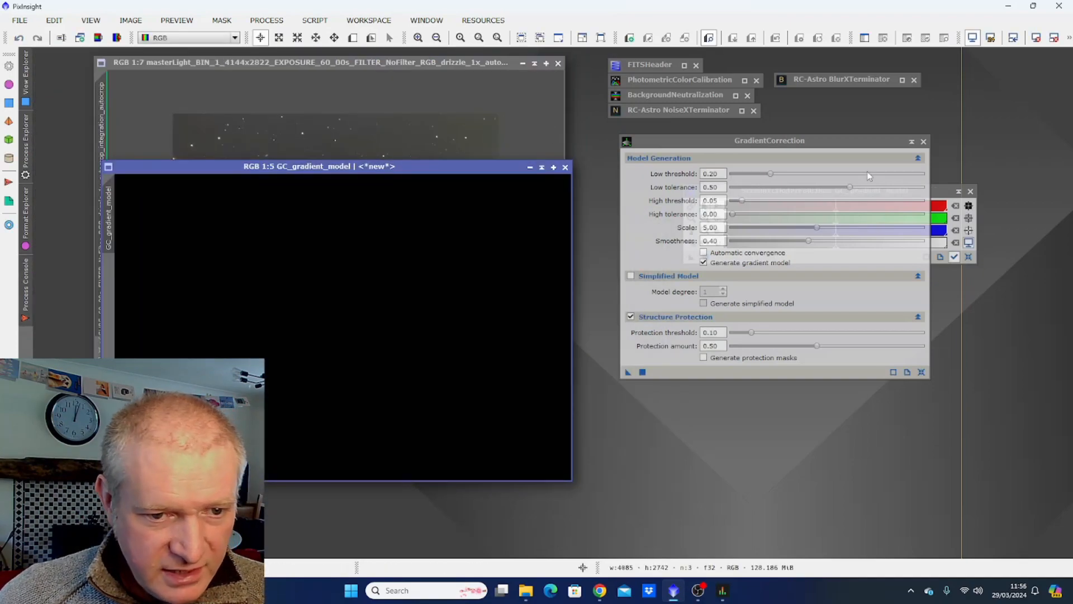
Auto-stretch the generated gradient model for display, and maximise the gradient-corrected master light.
{"action": "left_click", "coordinate": [691, 230]}
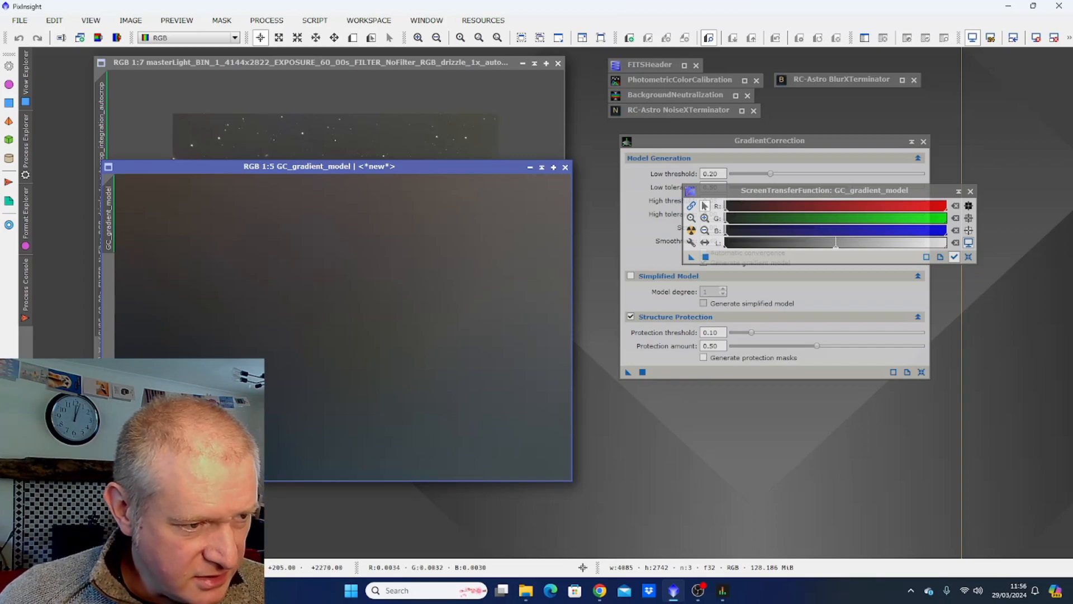
{"action": "left_click", "coordinate": [358, 66]}
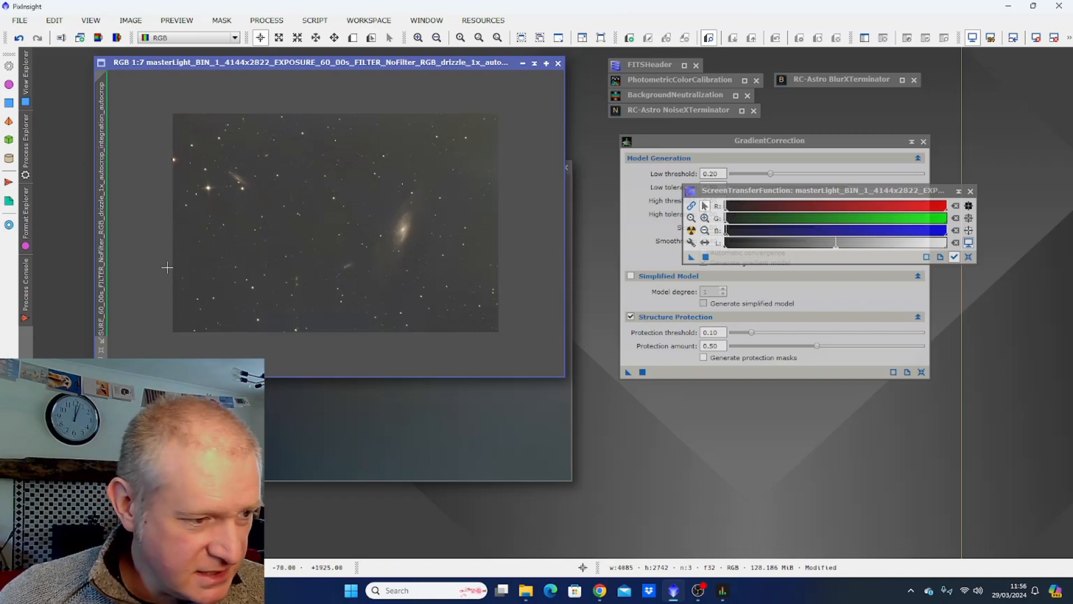
{"action": "double_click", "coordinate": [422, 67]}
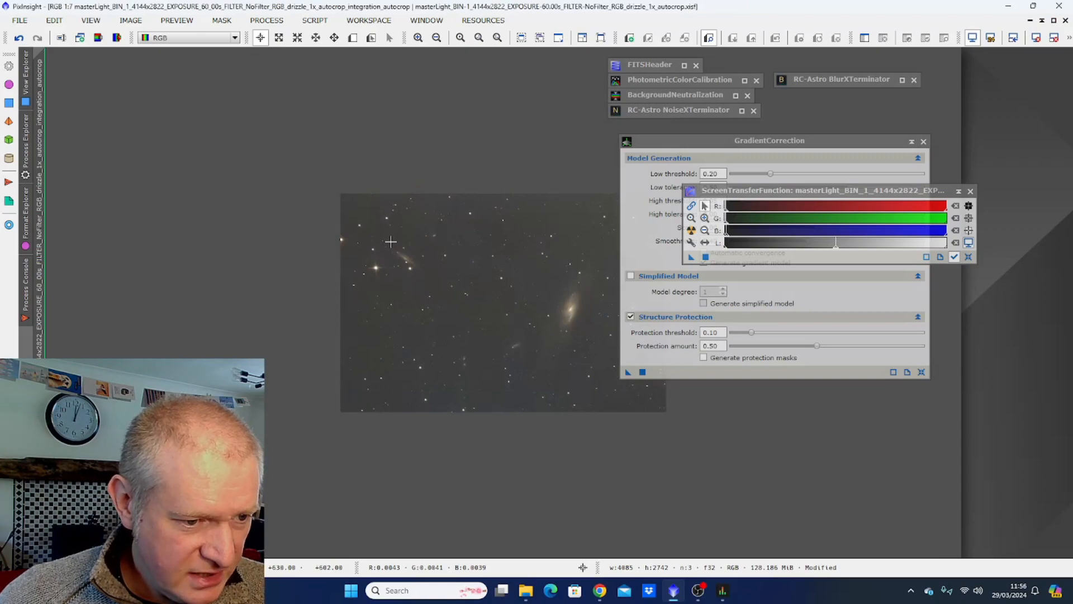
{"action": "scroll", "coordinate": [391, 242], "scroll_direction": "up", "scroll_amount": 3}
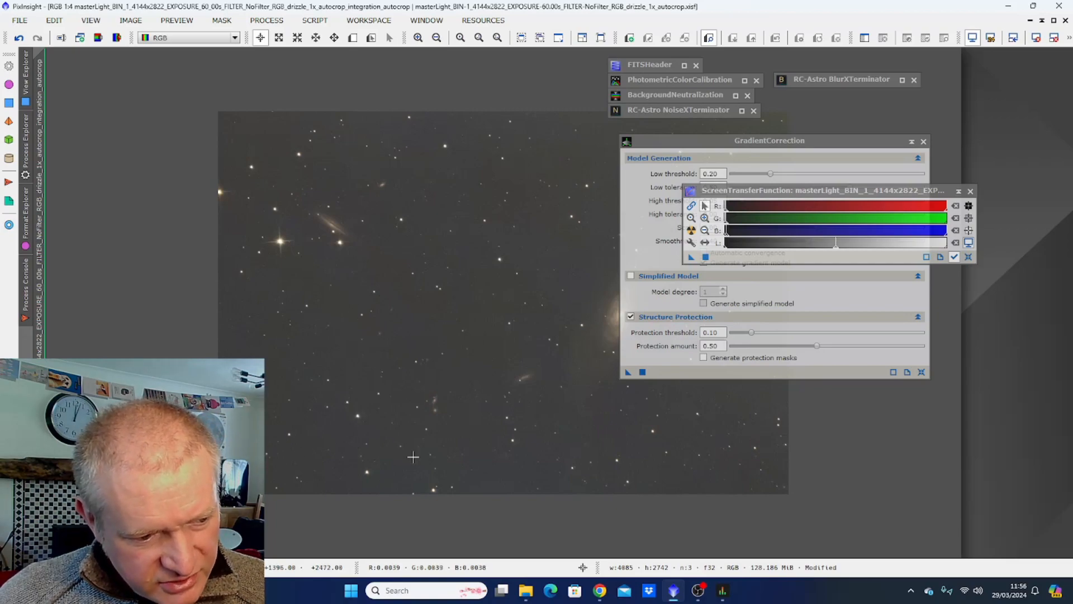
Clear the GradientCorrection and ScreenTransferFunction windows off the galaxy and examine the master light's background noise up close.
{"action": "left_click_drag", "start_coordinate": [774, 142], "coordinate": [831, 142]}
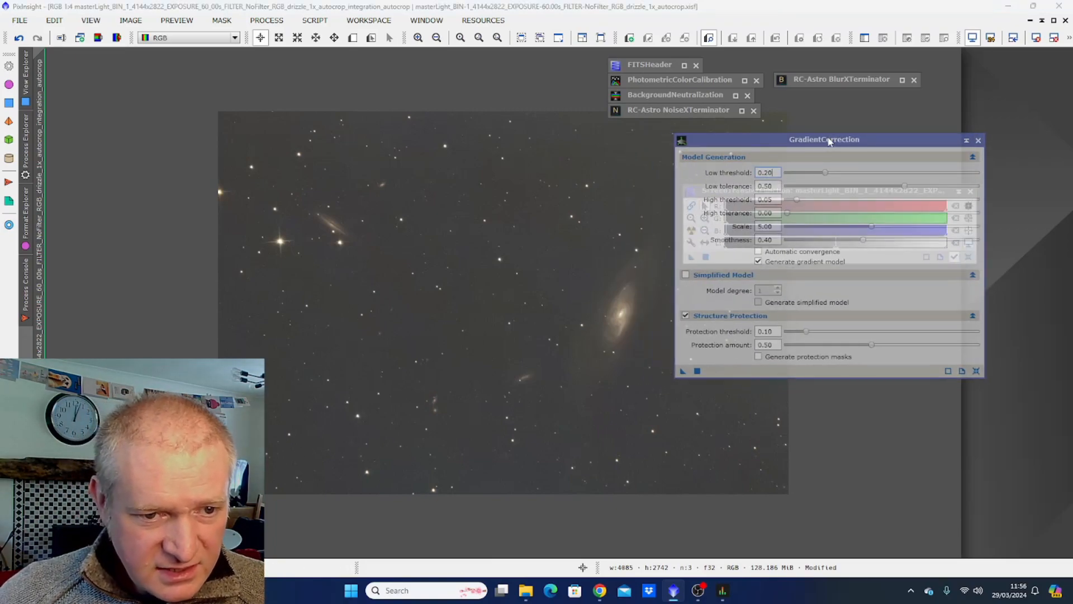
{"action": "left_click", "coordinate": [966, 144]}
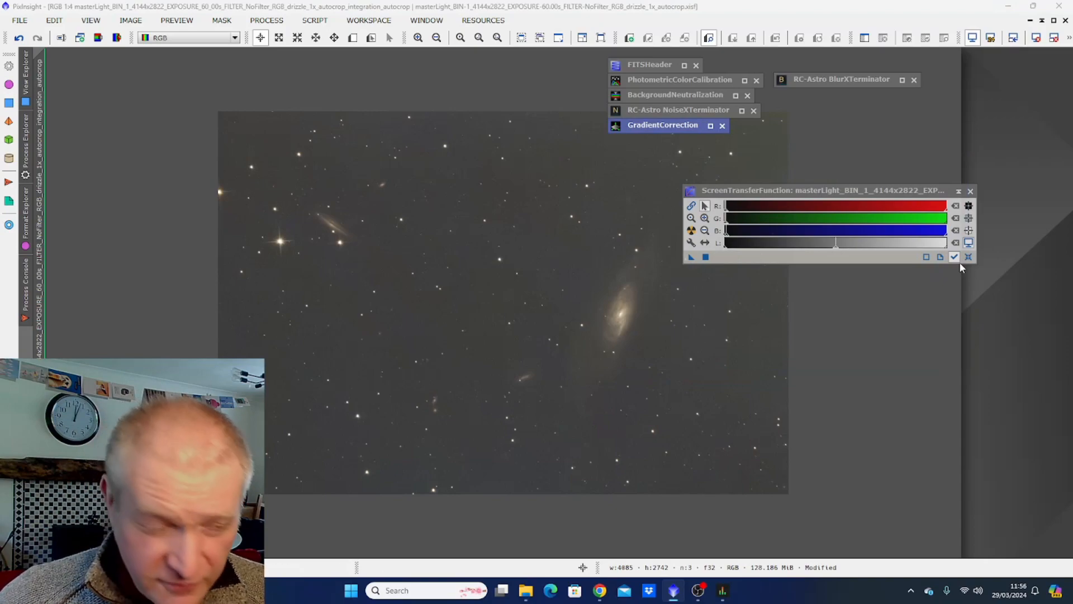
{"action": "left_click_drag", "start_coordinate": [838, 191], "coordinate": [859, 116]}
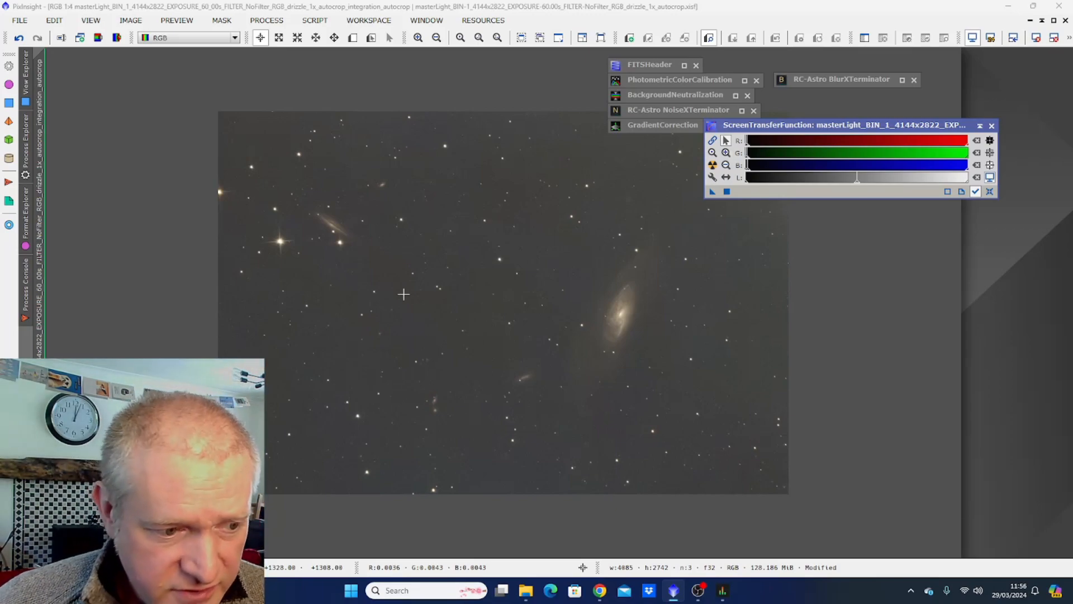
{"action": "scroll", "coordinate": [364, 322], "scroll_direction": "down", "scroll_amount": 1}
{"action": "scroll", "coordinate": [376, 321], "scroll_direction": "up", "scroll_amount": 2}
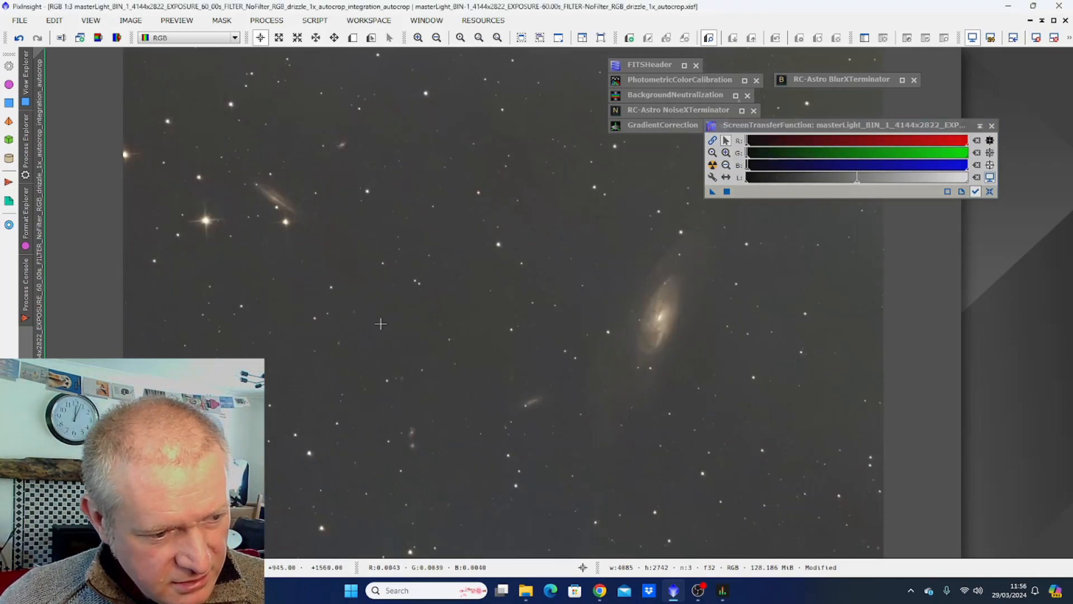
{"action": "scroll", "coordinate": [381, 323], "scroll_direction": "up", "scroll_amount": 1}
{"action": "scroll", "coordinate": [380, 323], "scroll_direction": "up", "scroll_amount": 3}
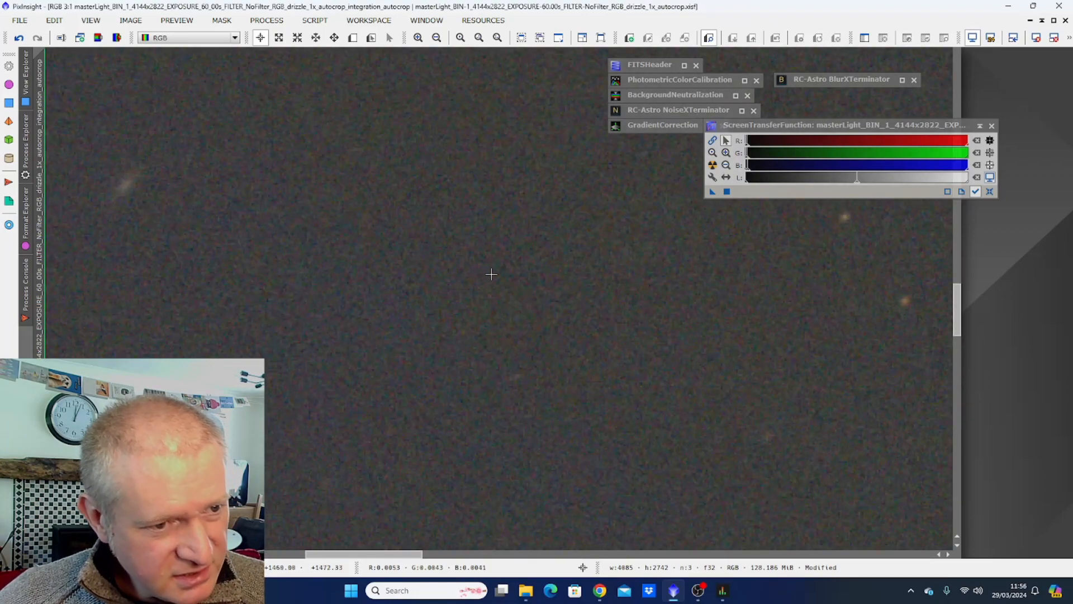
{"action": "scroll", "coordinate": [414, 303], "scroll_direction": "down", "scroll_amount": 4}
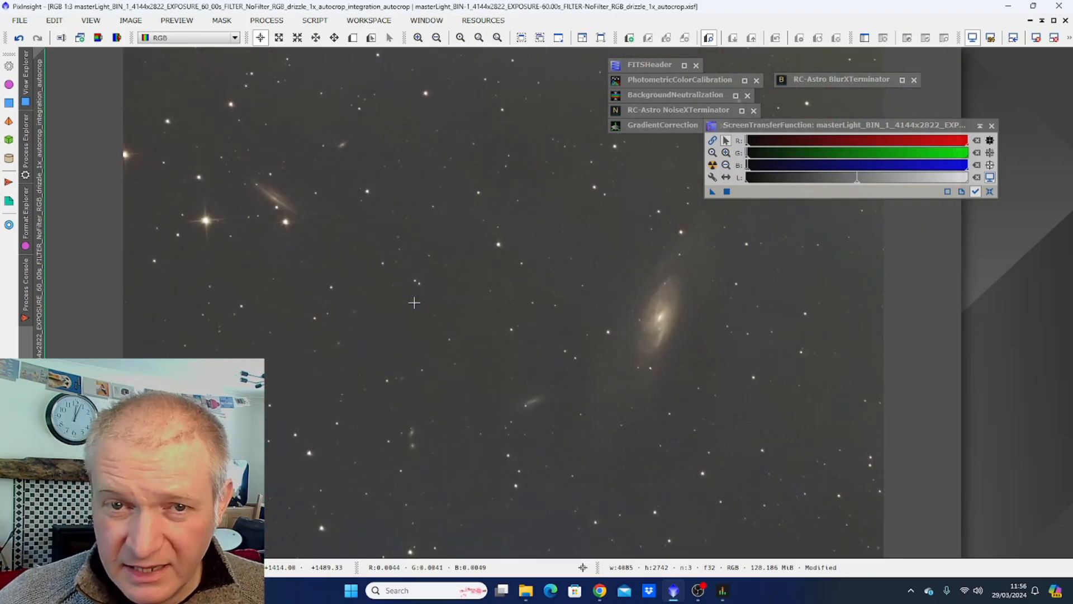
{"action": "scroll", "coordinate": [414, 302], "scroll_direction": "down", "scroll_amount": 1}
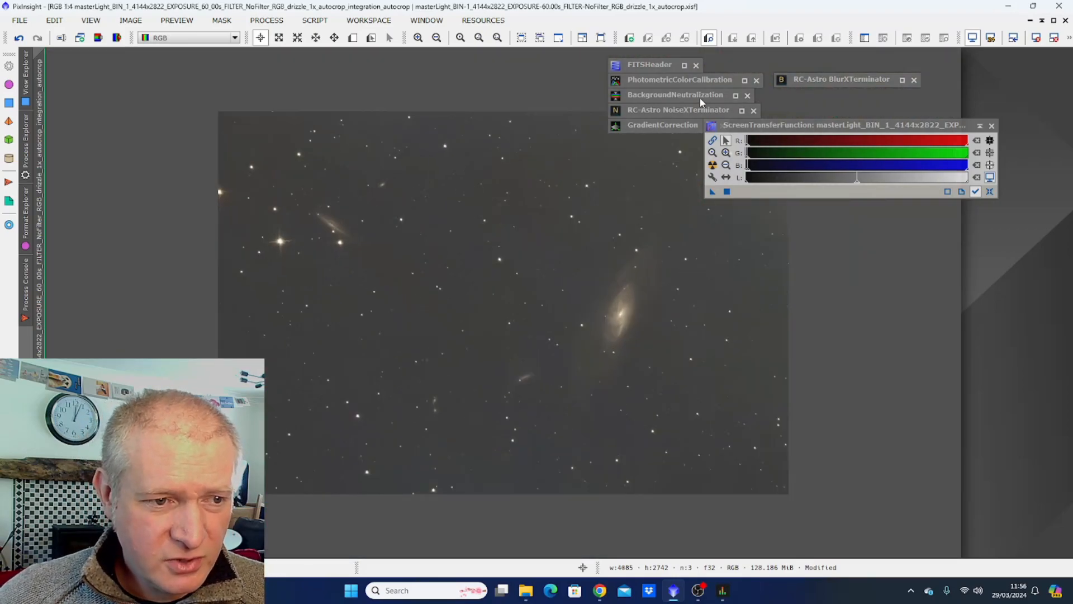
Run NoiseXTerminator on the master light with Denoise 0.65 and Detail 0.15.
{"action": "double_click", "coordinate": [649, 110]}
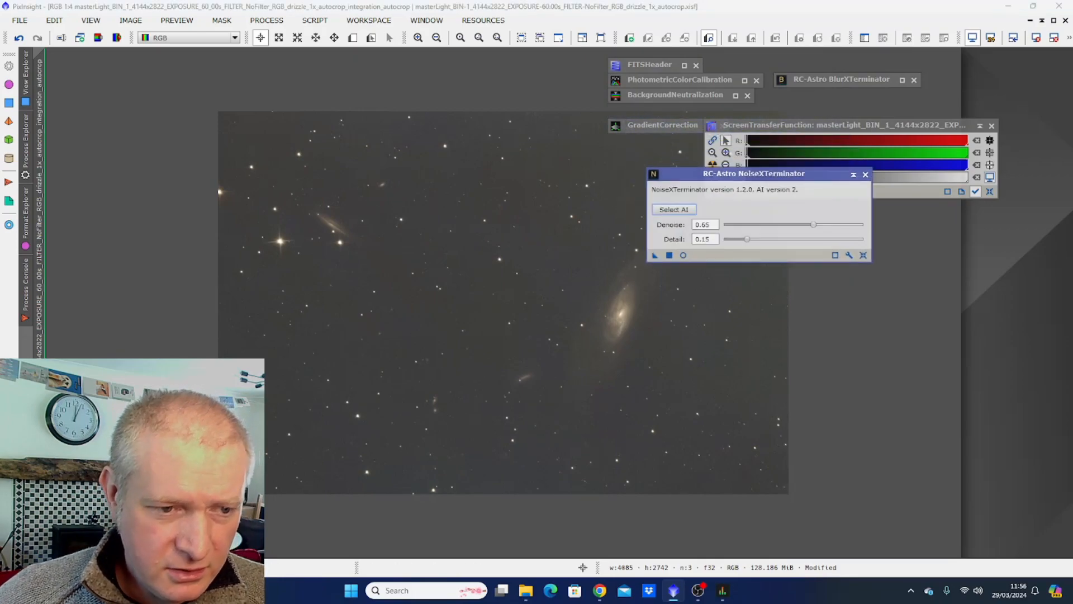
{"action": "left_click_drag", "start_coordinate": [730, 177], "coordinate": [739, 163]}
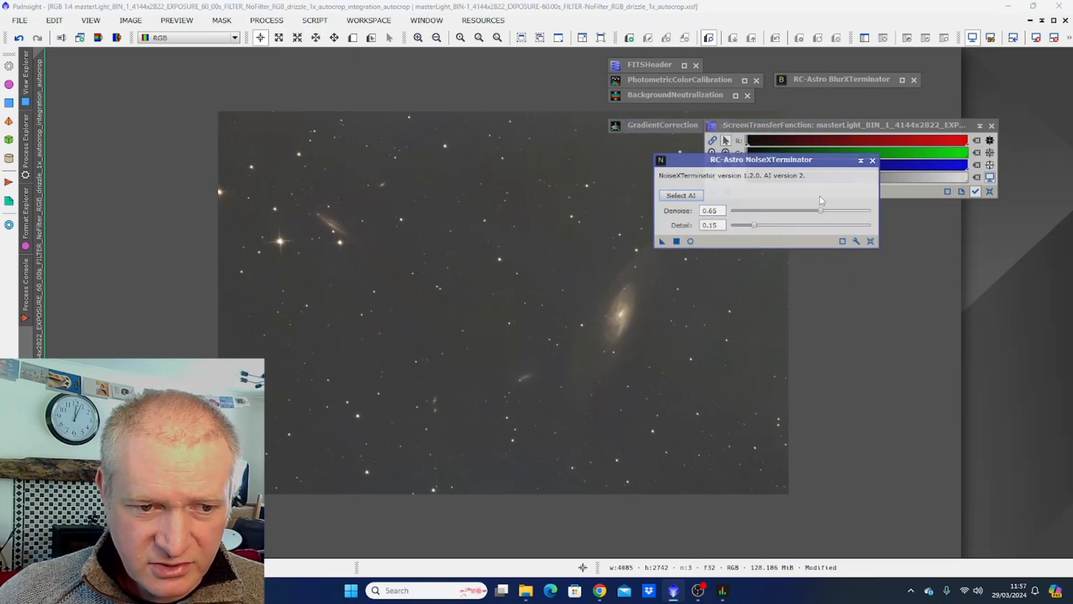
{"action": "left_click", "coordinate": [870, 241]}
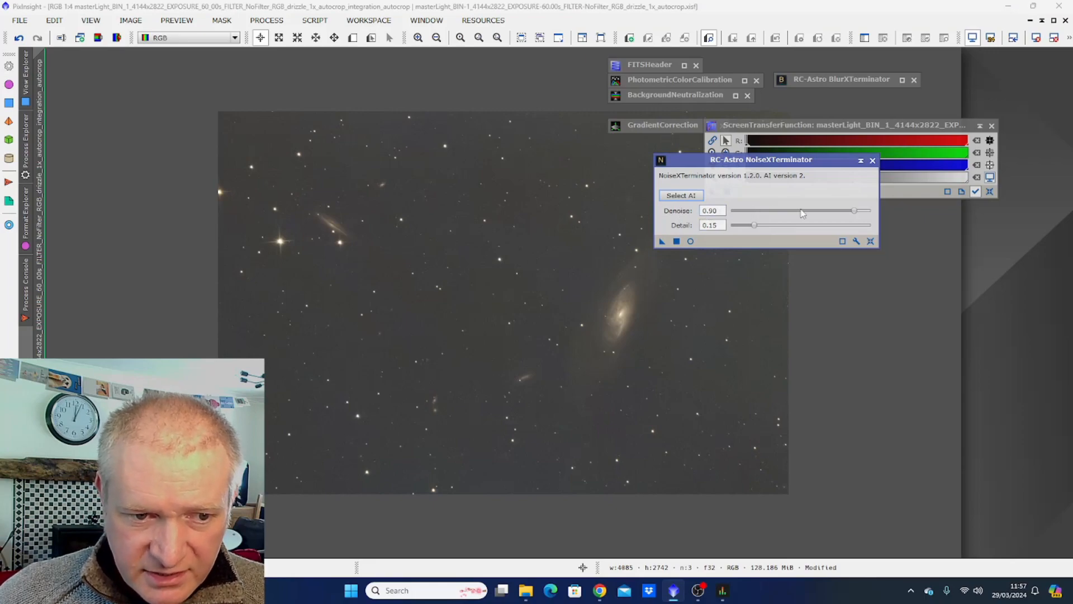
{"action": "left_click_drag", "start_coordinate": [854, 211], "coordinate": [822, 215]}
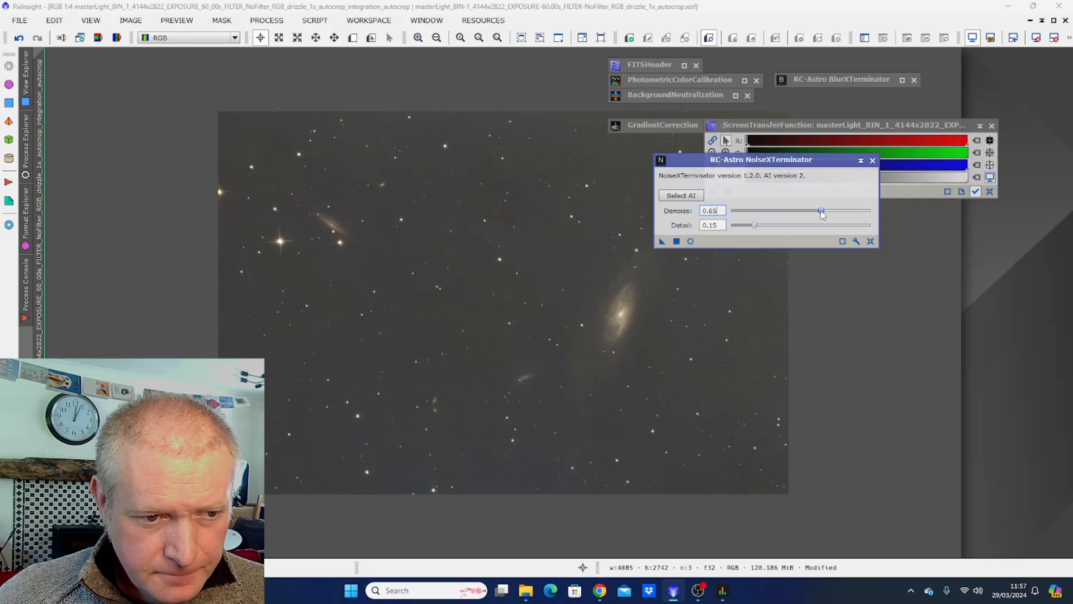
{"action": "left_click", "coordinate": [662, 242]}
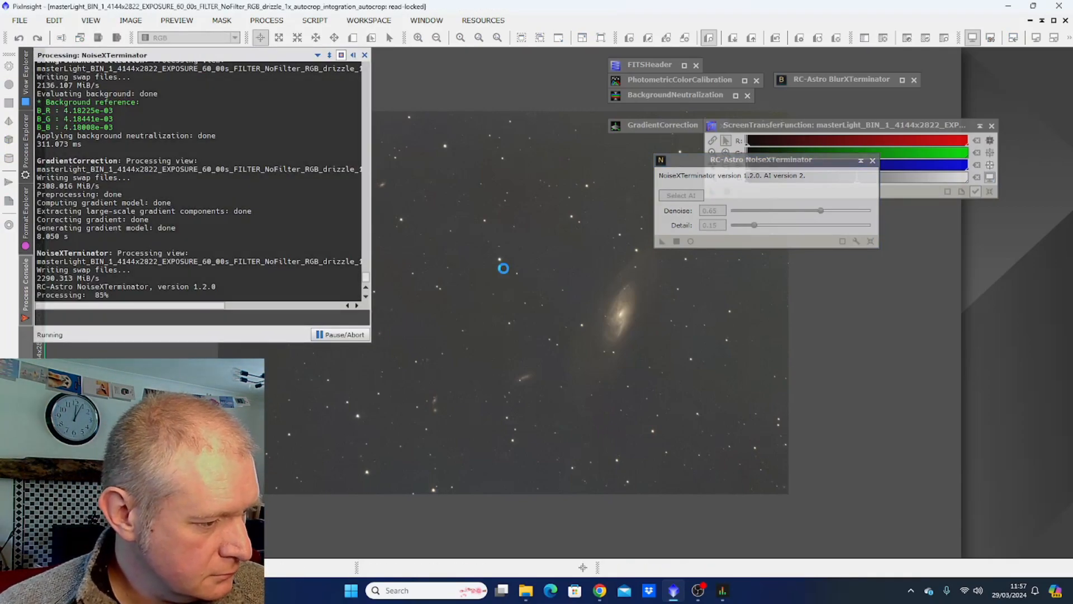
Compare the background around a star with and without noise reduction by undoing and redoing NoiseXTerminator.
{"action": "scroll", "coordinate": [328, 290], "scroll_direction": "up", "scroll_amount": 3}
{"action": "scroll", "coordinate": [329, 290], "scroll_direction": "up", "scroll_amount": 6}
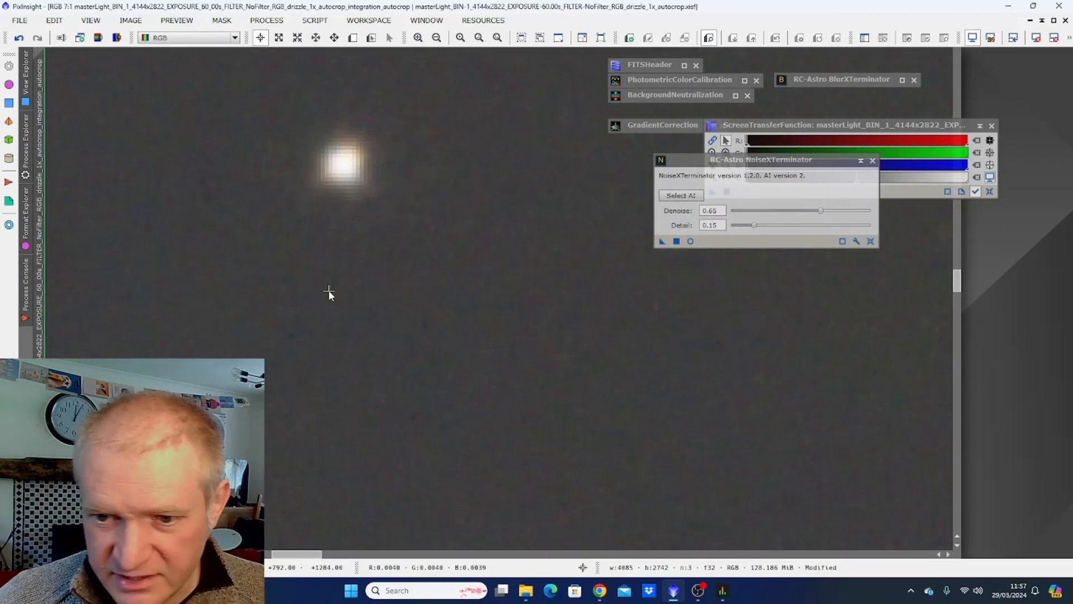
{"action": "scroll", "coordinate": [329, 293], "scroll_direction": "down", "scroll_amount": 1}
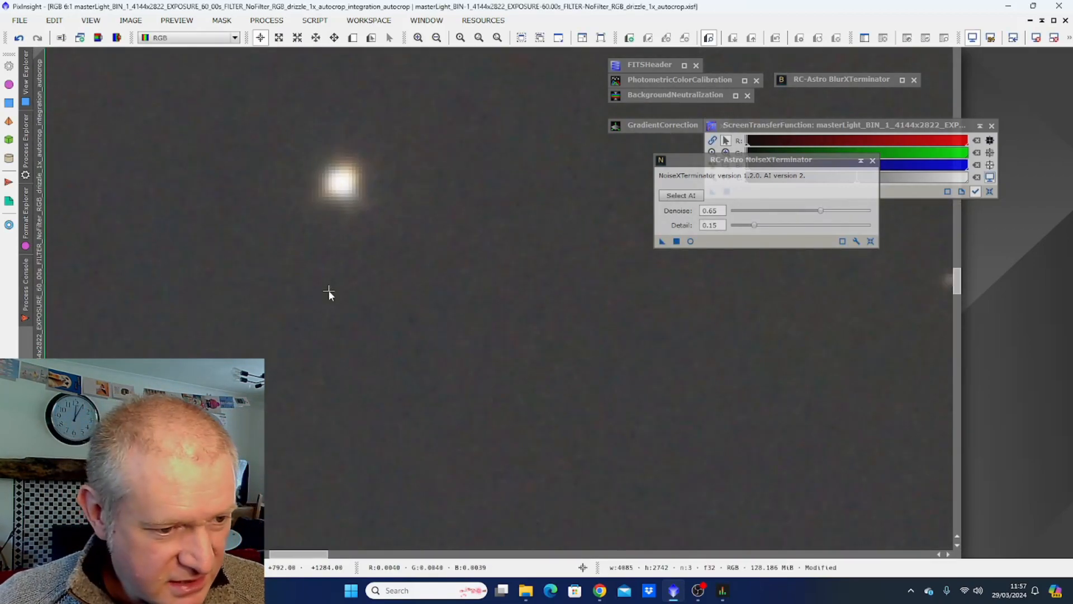
{"action": "left_click", "coordinate": [20, 38]}
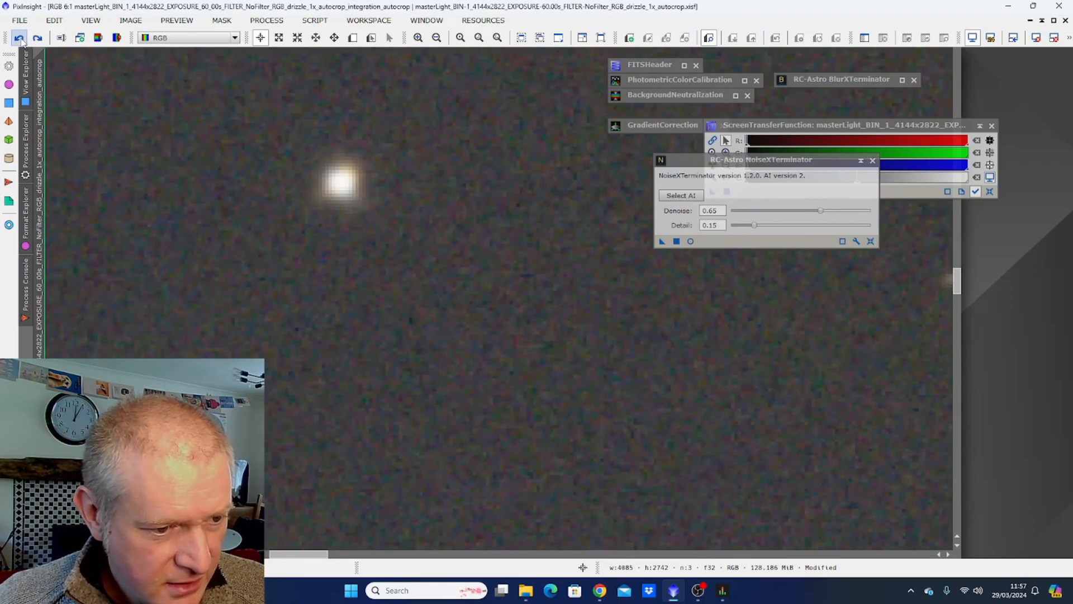
{"action": "left_click", "coordinate": [38, 39]}
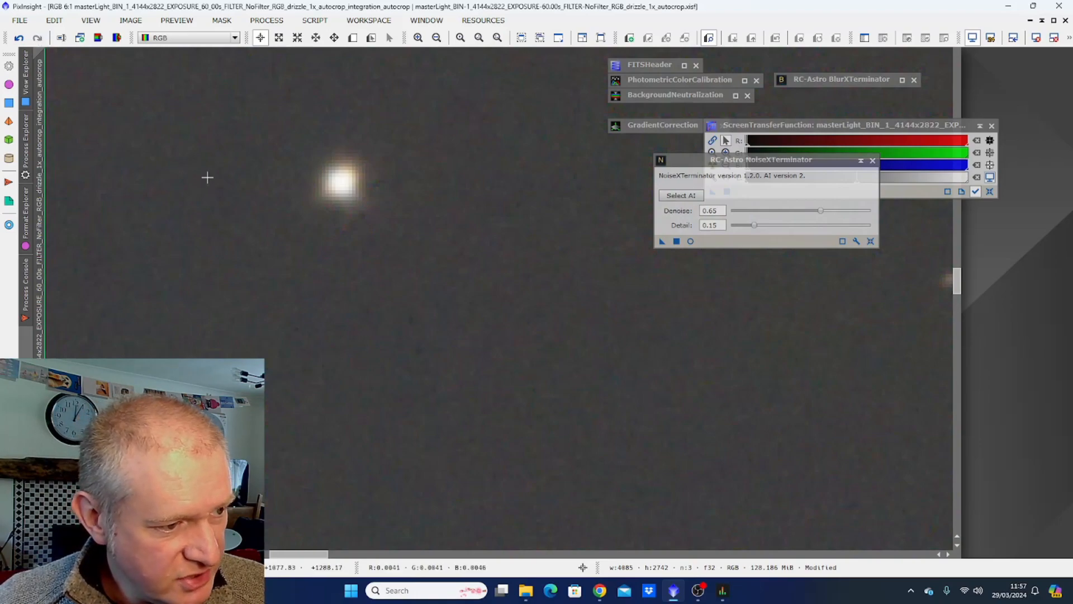
{"action": "scroll", "coordinate": [288, 223], "scroll_direction": "down", "scroll_amount": 9}
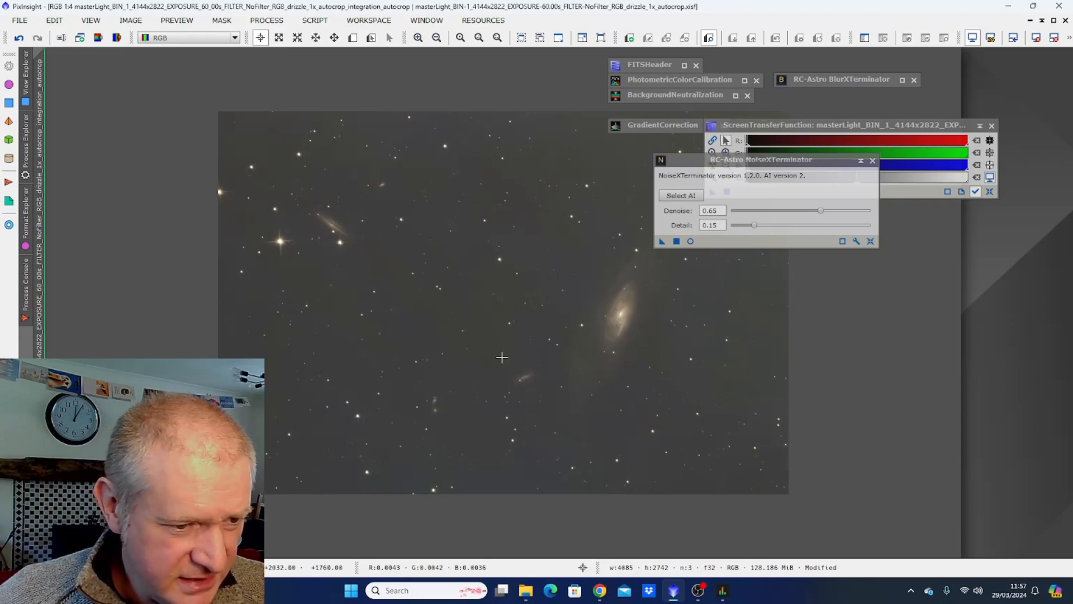
Run BlurXTerminator on the master light with Sharpen Stars 0.36, Adjust Star Halos -0.25, Sharpen Nonstellar 0.50 and Automatic PSF.
{"action": "double_click", "coordinate": [839, 82]}
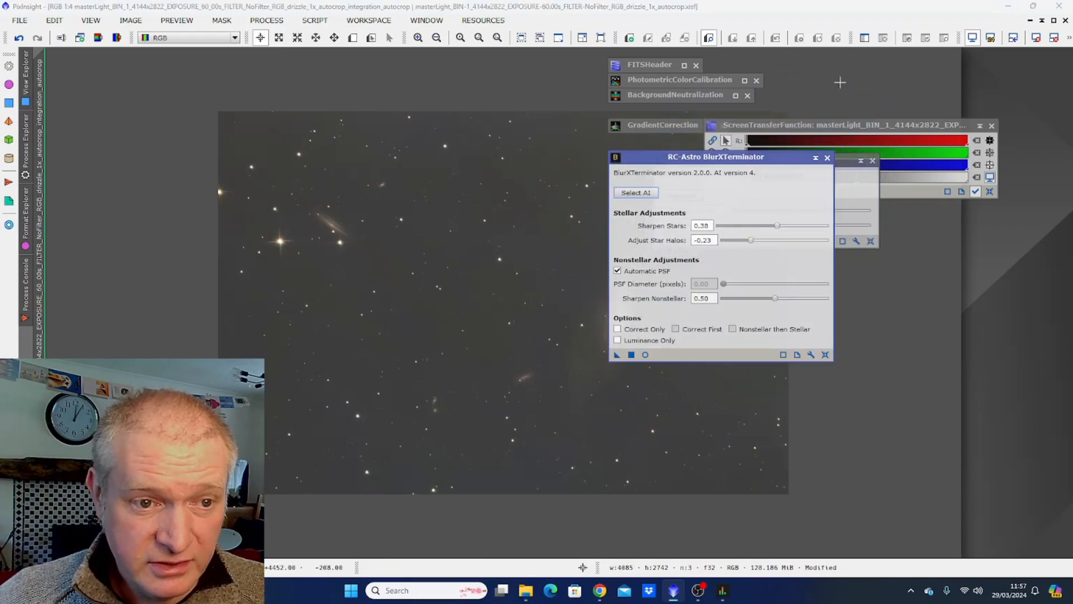
{"action": "left_click_drag", "start_coordinate": [707, 156], "coordinate": [673, 109]}
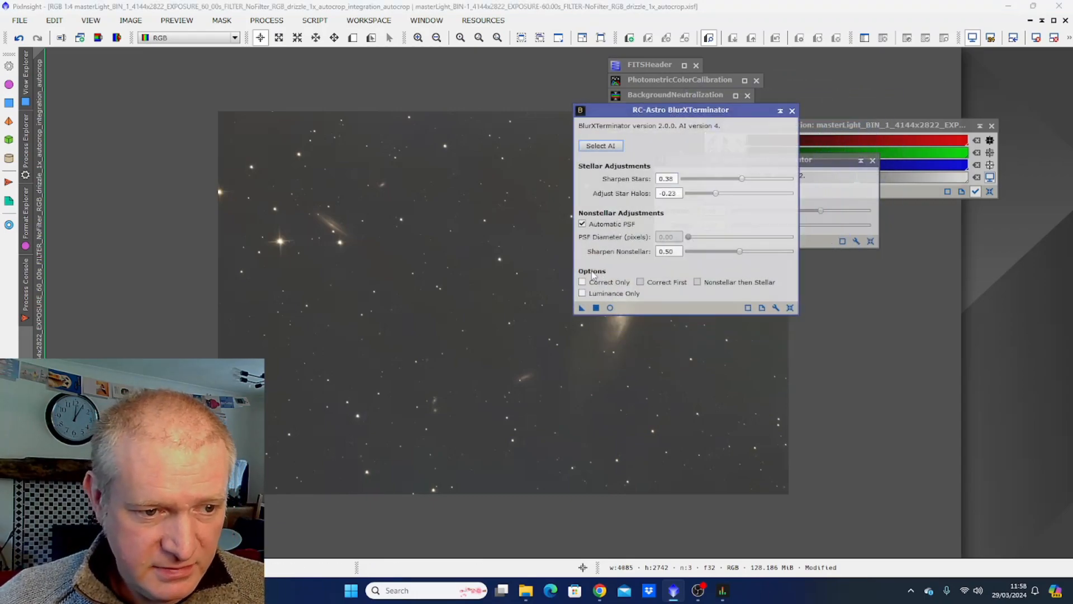
{"action": "left_click", "coordinate": [789, 308]}
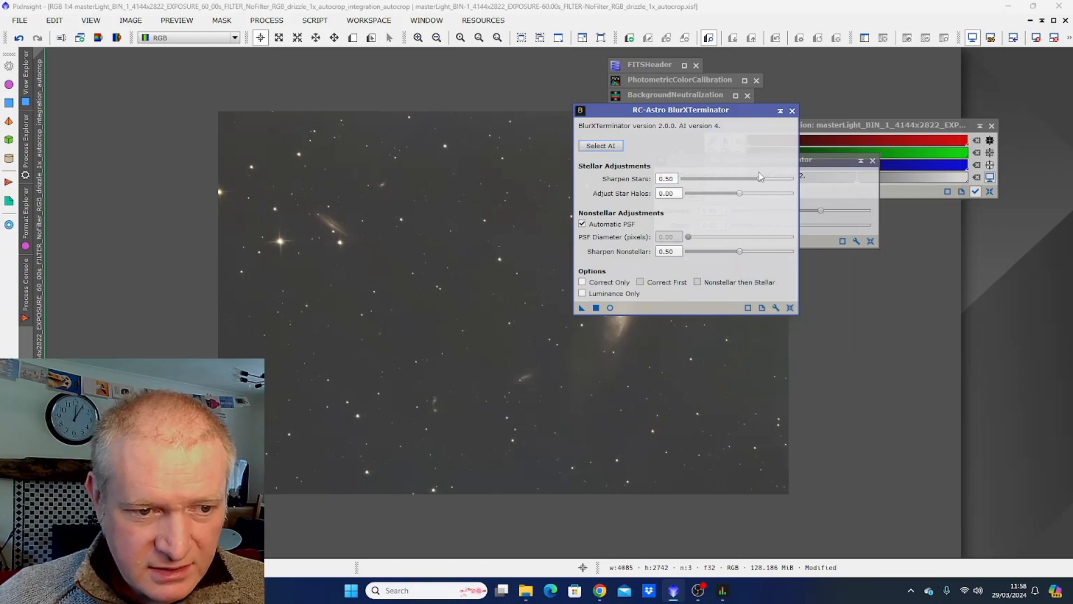
{"action": "left_click_drag", "start_coordinate": [762, 181], "coordinate": [716, 200]}
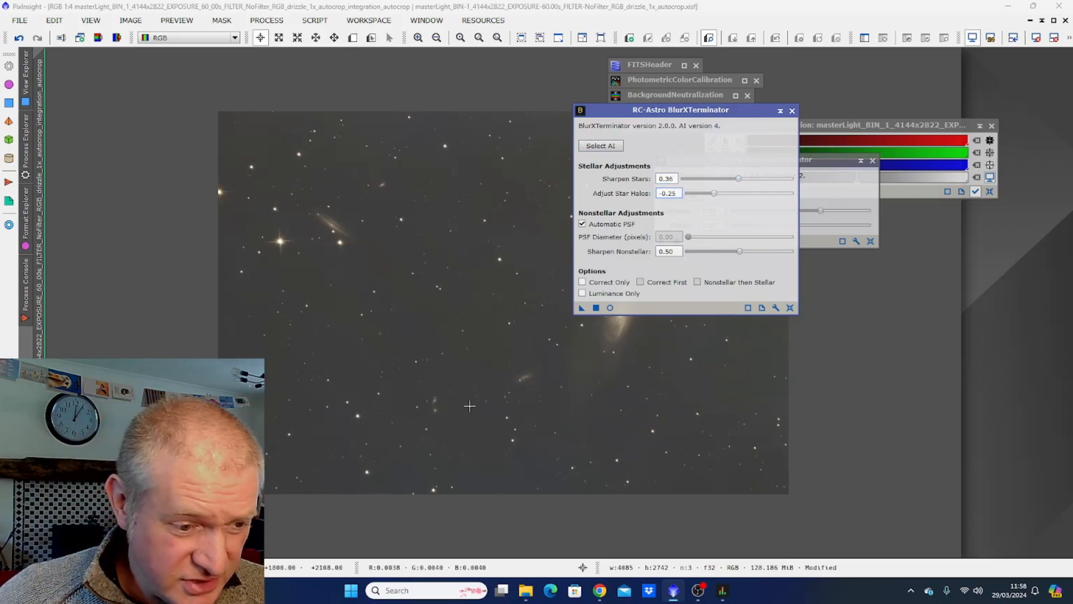
{"action": "left_click_drag", "start_coordinate": [581, 311], "coordinate": [565, 321]}
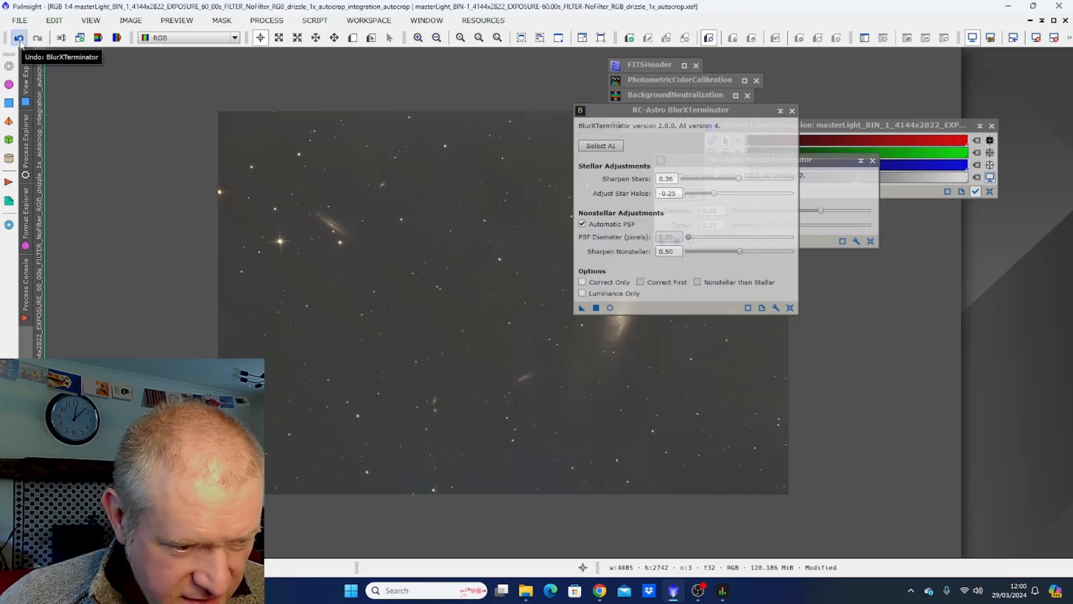
Compare the master light with and without BlurXTerminator by undoing and redoing the sharpening.
{"action": "left_click", "coordinate": [20, 39]}
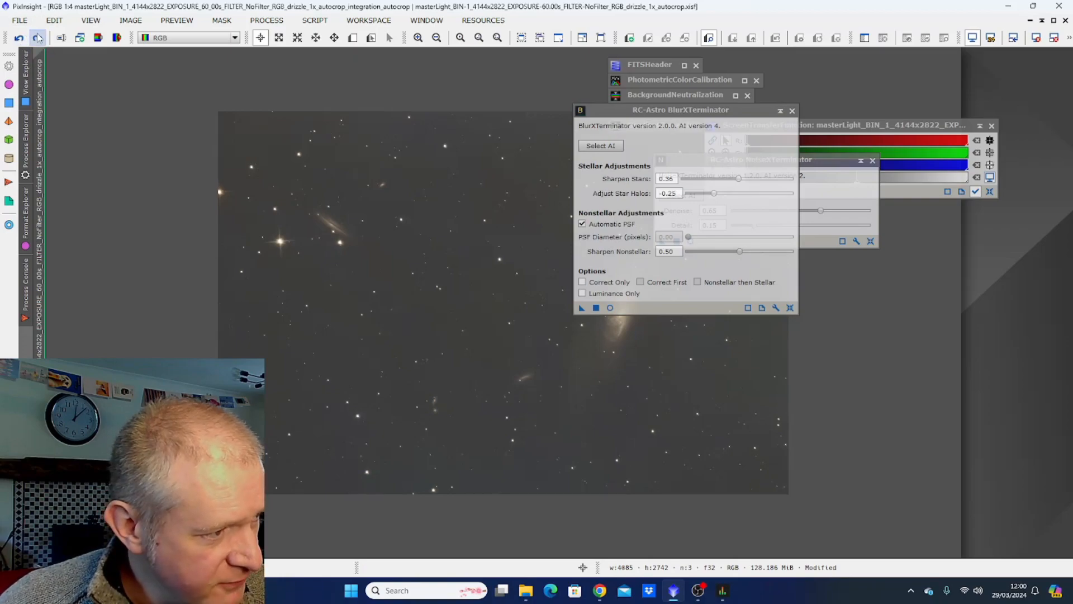
{"action": "left_click", "coordinate": [38, 39]}
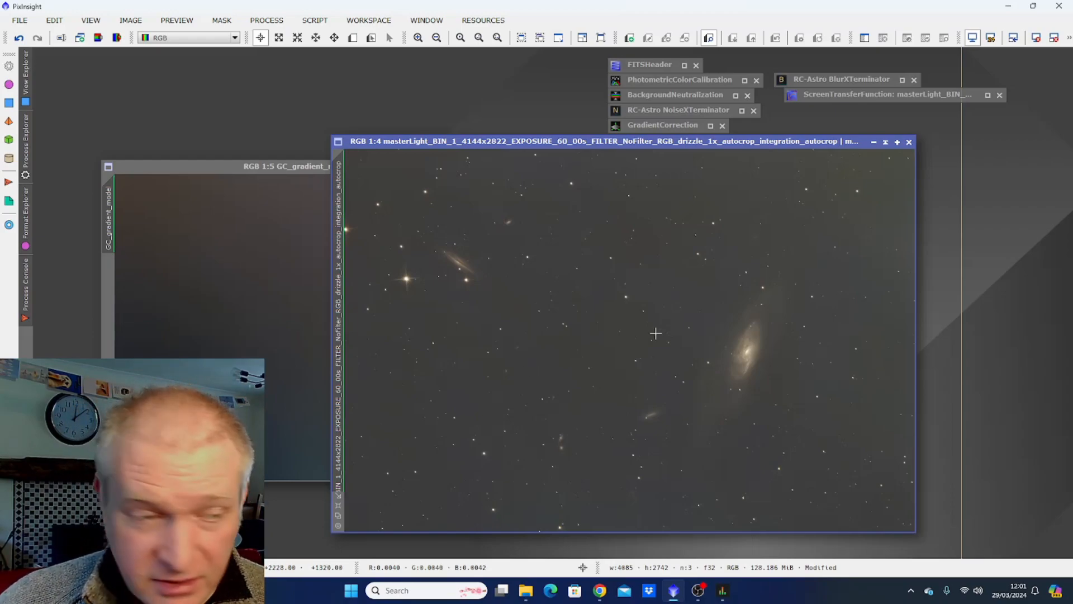
Generate an annotated copy of the master light with the AnnotateImage script, adding the NamedStars and TYCHO-2 layers.
{"action": "left_click", "coordinate": [315, 20]}
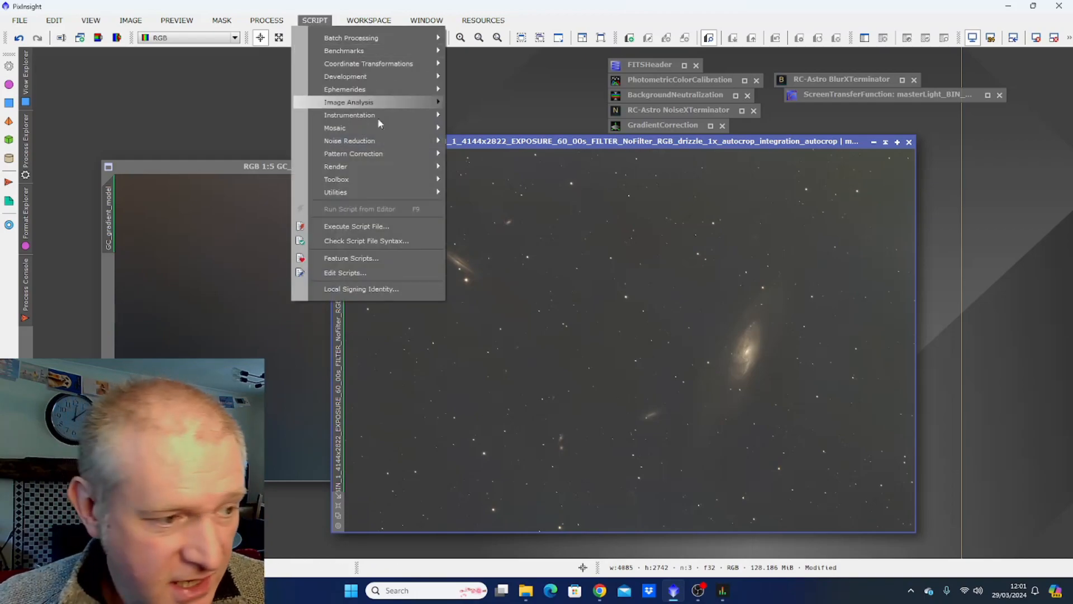
{"action": "mouse_move", "coordinate": [419, 166]}
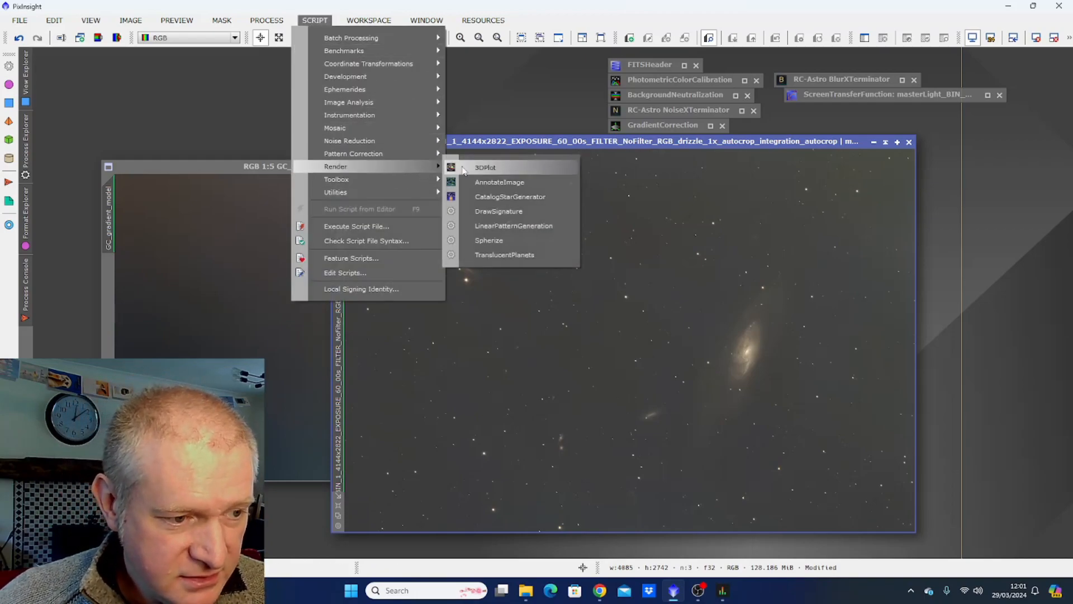
{"action": "left_click", "coordinate": [525, 186]}
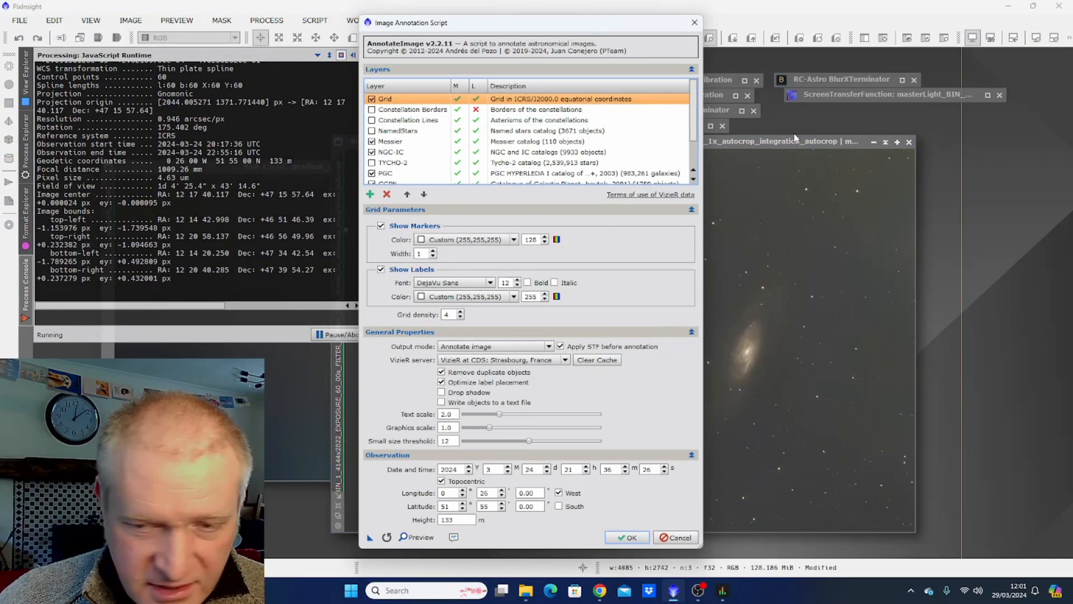
{"action": "left_click_drag", "start_coordinate": [563, 25], "coordinate": [625, 29]}
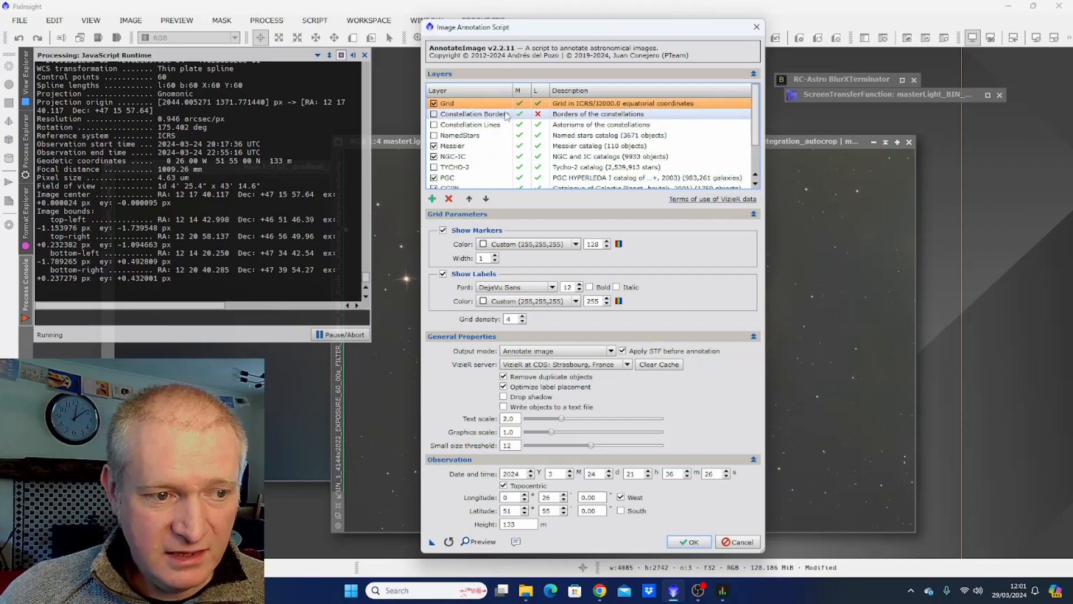
{"action": "left_click", "coordinate": [539, 114]}
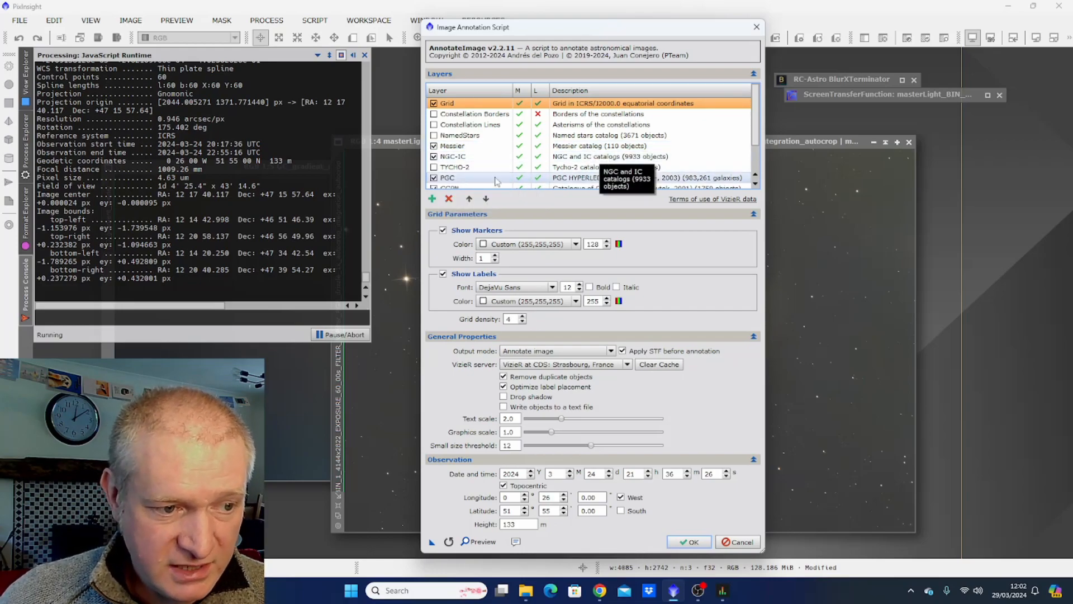
{"action": "left_click", "coordinate": [434, 167]}
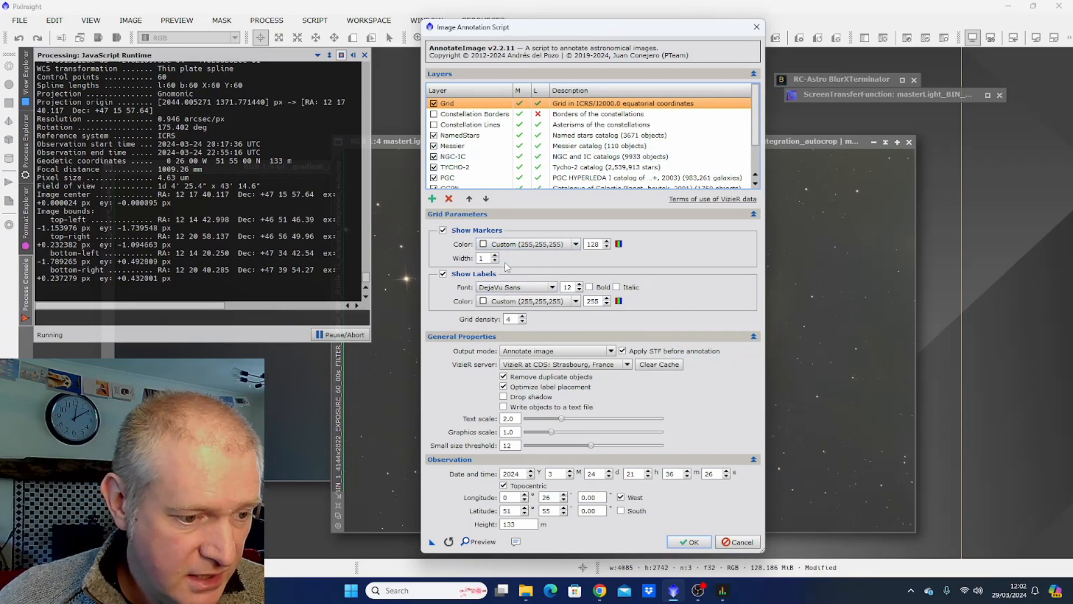
{"action": "left_click", "coordinate": [689, 542]}
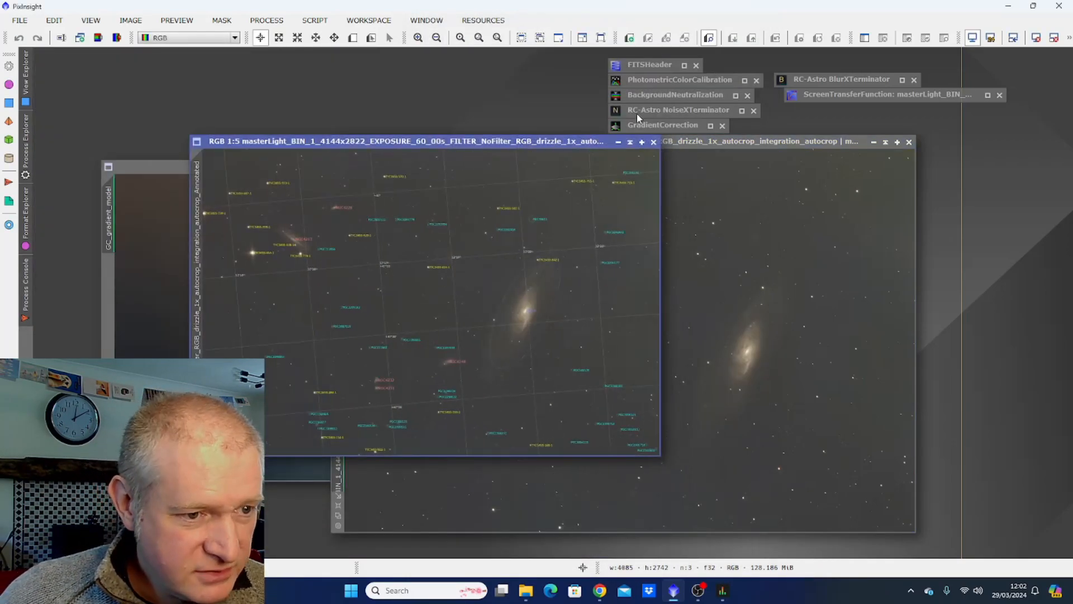
Maximize the annotated image and examine the labels around M106 and NGC4217 up close.
{"action": "double_click", "coordinate": [562, 143]}
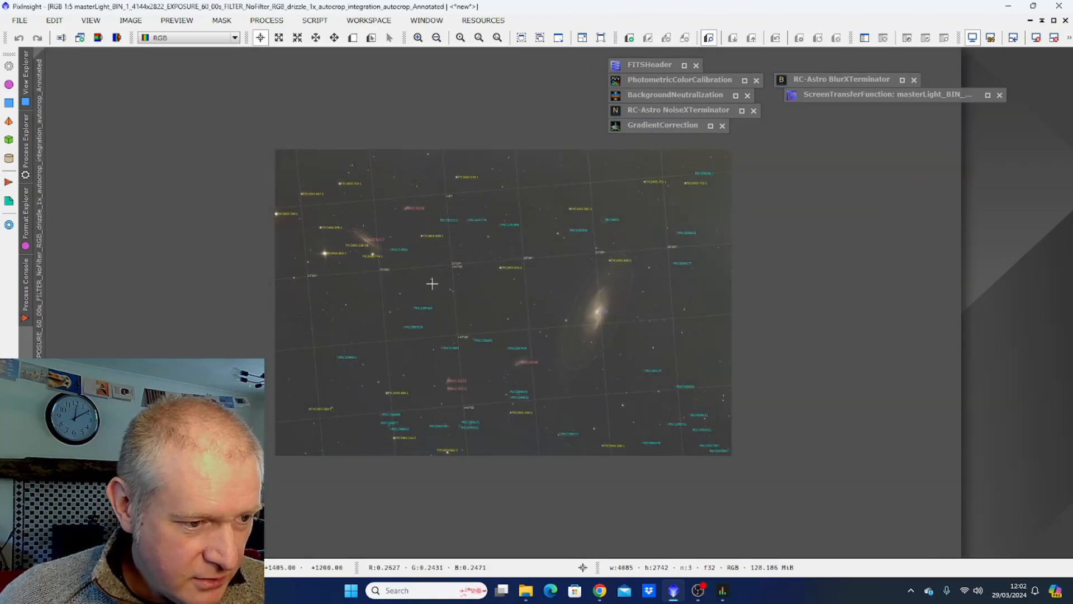
{"action": "scroll", "coordinate": [432, 284], "scroll_direction": "up", "scroll_amount": 1}
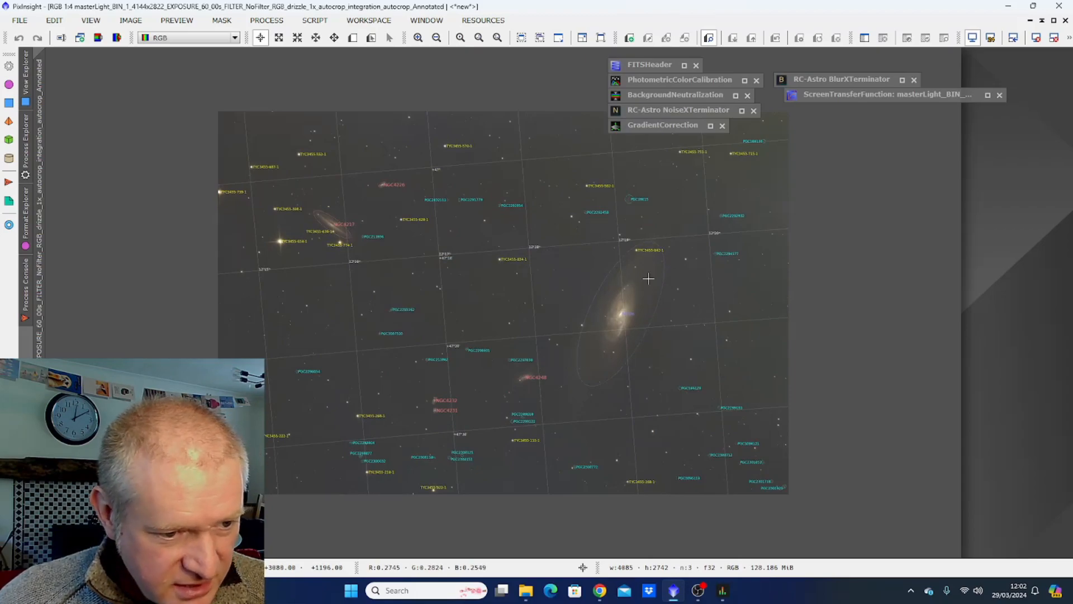
{"action": "scroll", "coordinate": [638, 356], "scroll_direction": "up", "scroll_amount": 3}
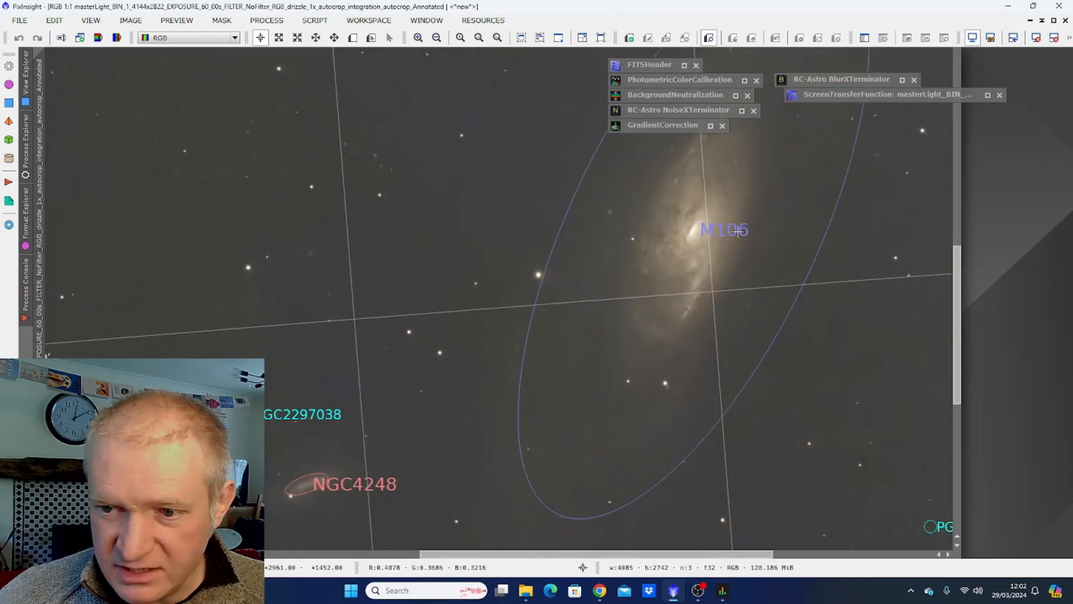
{"action": "scroll", "coordinate": [739, 232], "scroll_direction": "down", "scroll_amount": 2}
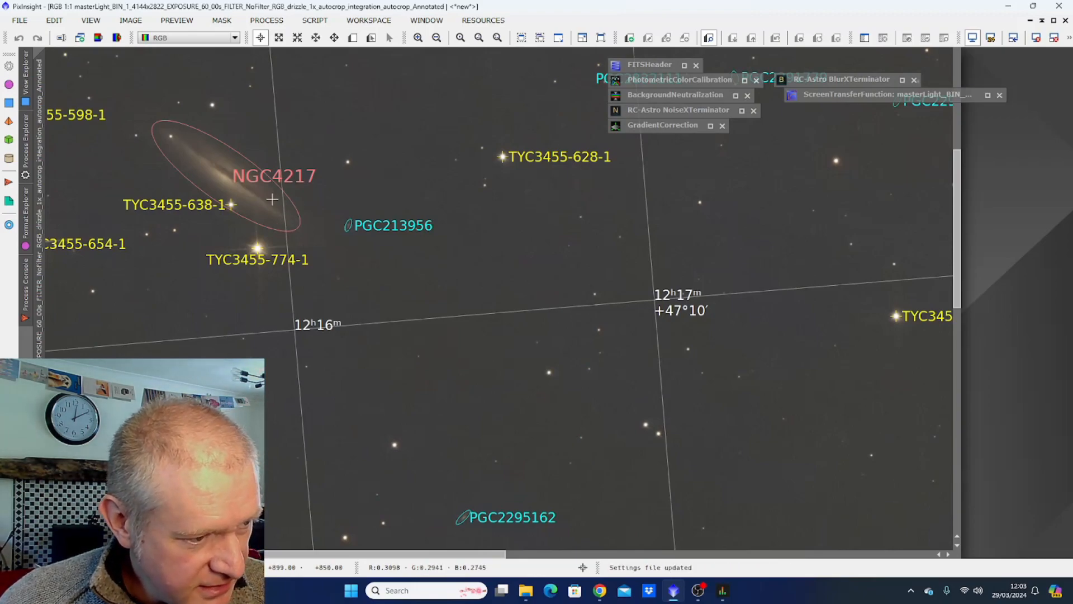
{"action": "scroll", "coordinate": [375, 191], "scroll_direction": "down", "scroll_amount": 2}
Examine the annotated galaxies PGC2297038, NGC4248, NGC4232 and NGC4231 up close.
{"action": "scroll", "coordinate": [374, 191], "scroll_direction": "up", "scroll_amount": 1}
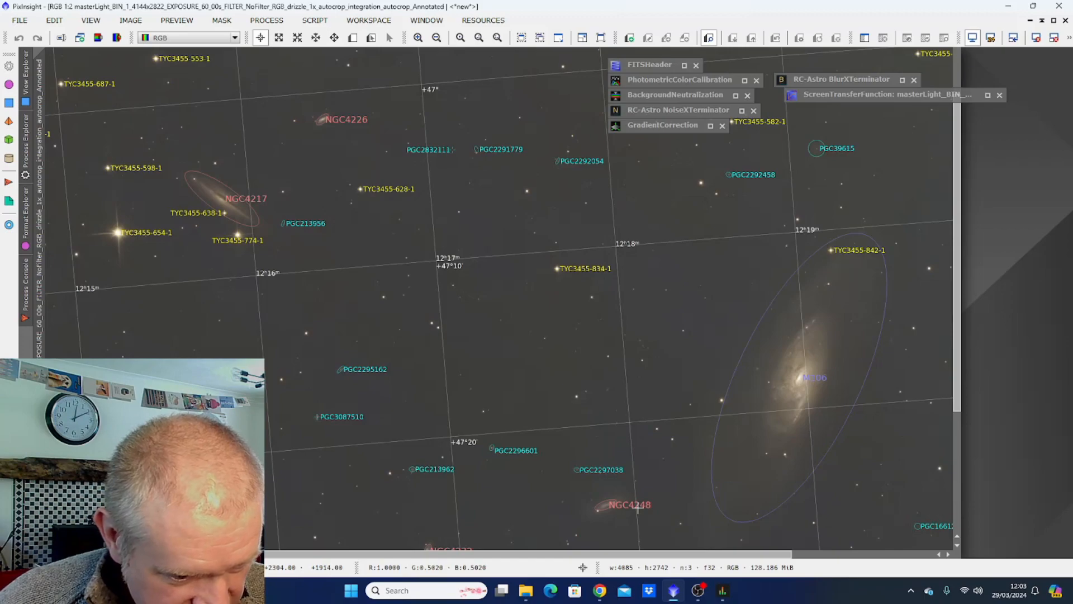
{"action": "scroll", "coordinate": [637, 508], "scroll_direction": "up", "scroll_amount": 2}
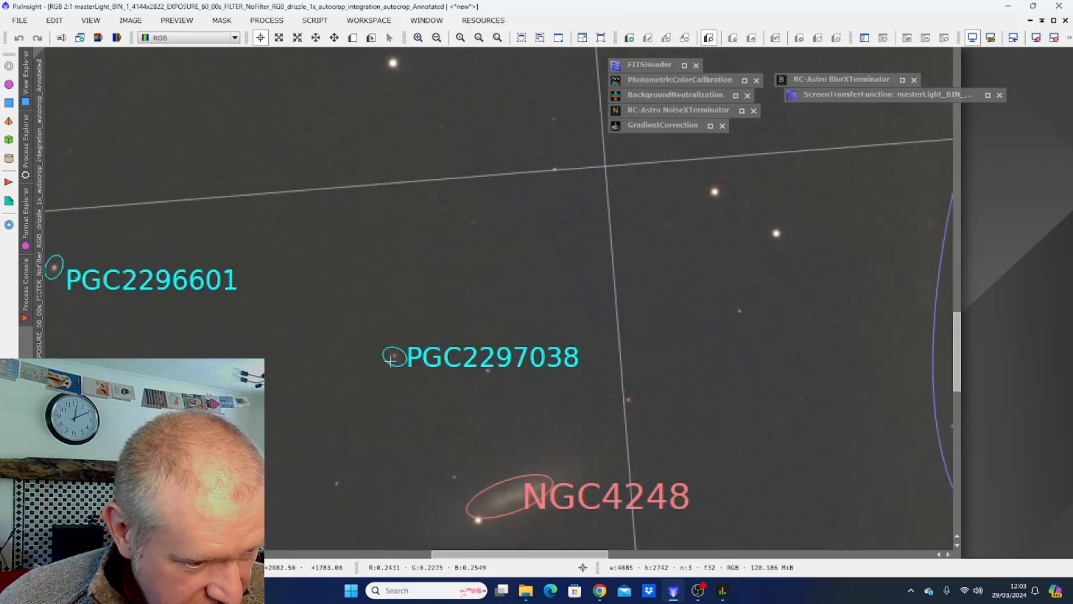
{"action": "scroll", "coordinate": [389, 362], "scroll_direction": "down", "scroll_amount": 1}
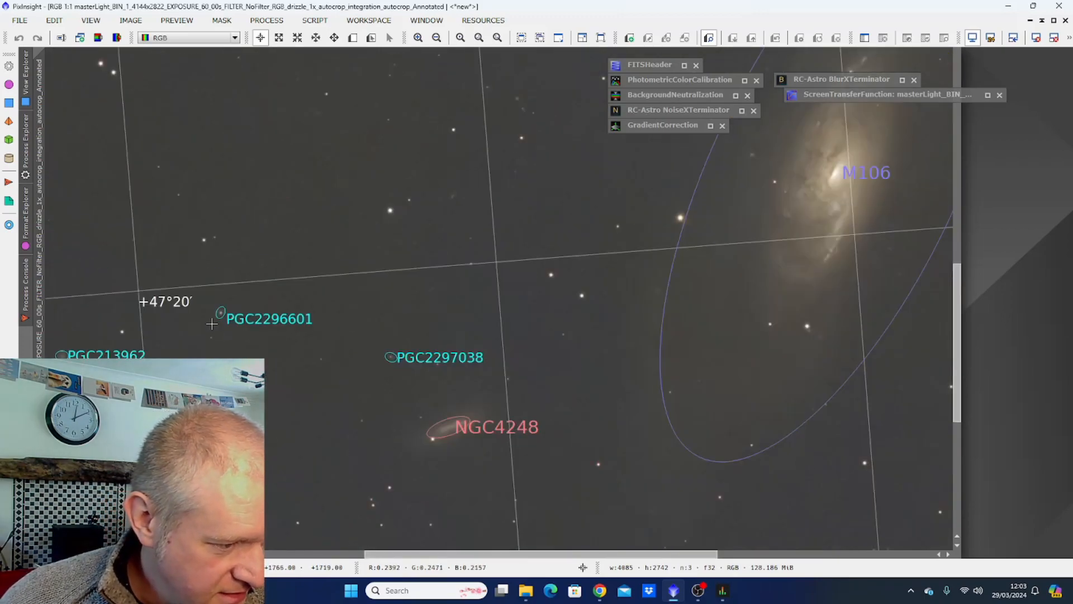
{"action": "scroll", "coordinate": [287, 469], "scroll_direction": "down", "scroll_amount": 2}
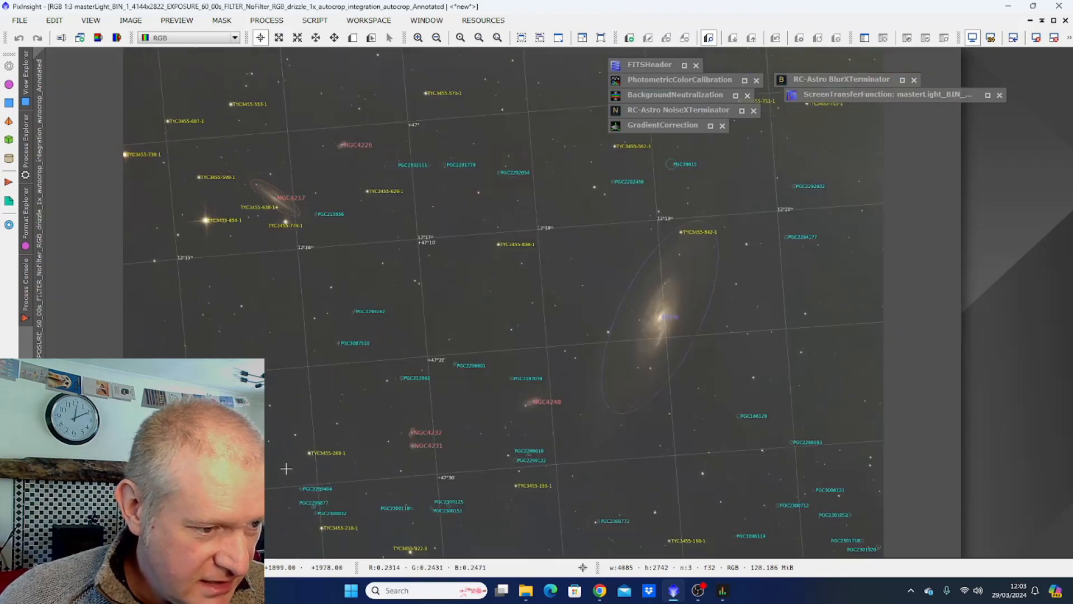
{"action": "scroll", "coordinate": [286, 469], "scroll_direction": "up", "scroll_amount": 2}
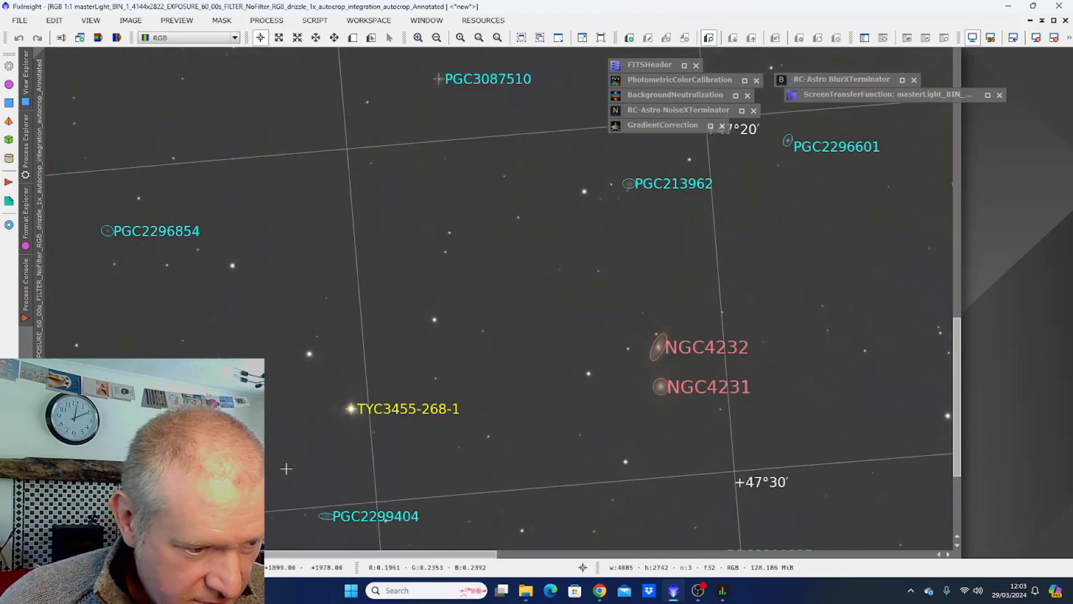
{"action": "scroll", "coordinate": [604, 306], "scroll_direction": "up", "scroll_amount": 1}
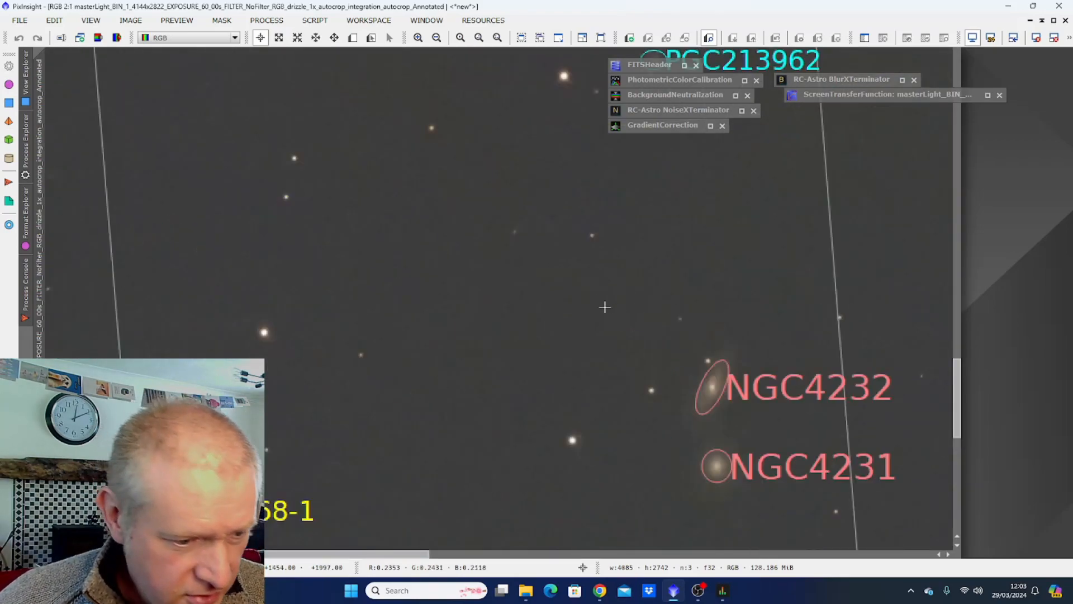
{"action": "scroll", "coordinate": [604, 306], "scroll_direction": "down", "scroll_amount": 3}
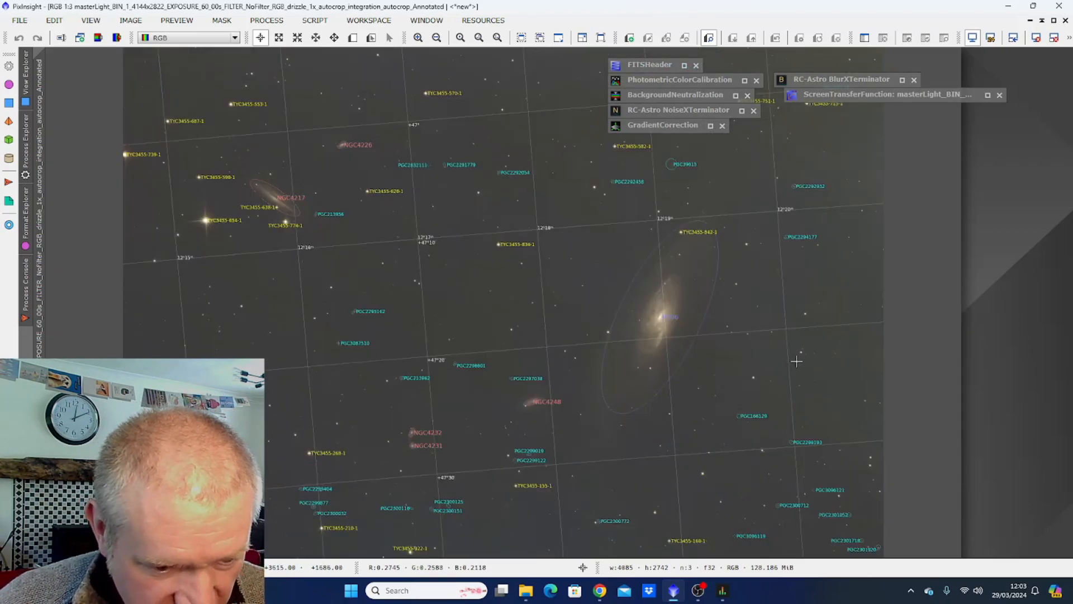
Inspect the faint PGC galaxies labelled in the annotated image's lower-right corner, then return to the full field.
{"action": "scroll", "coordinate": [811, 394], "scroll_direction": "up", "scroll_amount": 1}
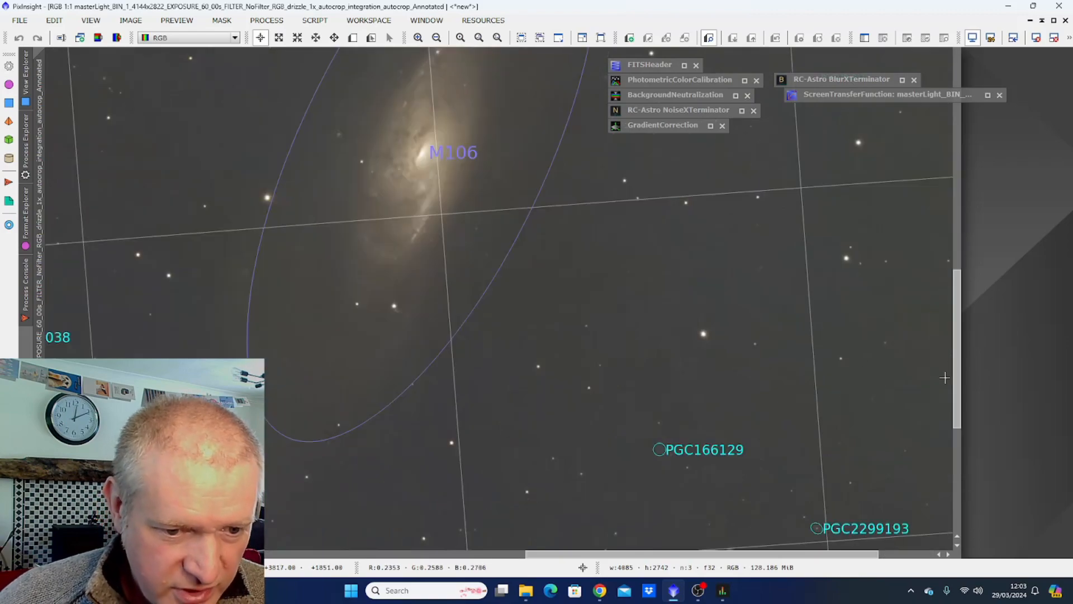
{"action": "left_click_drag", "start_coordinate": [957, 408], "coordinate": [991, 524]}
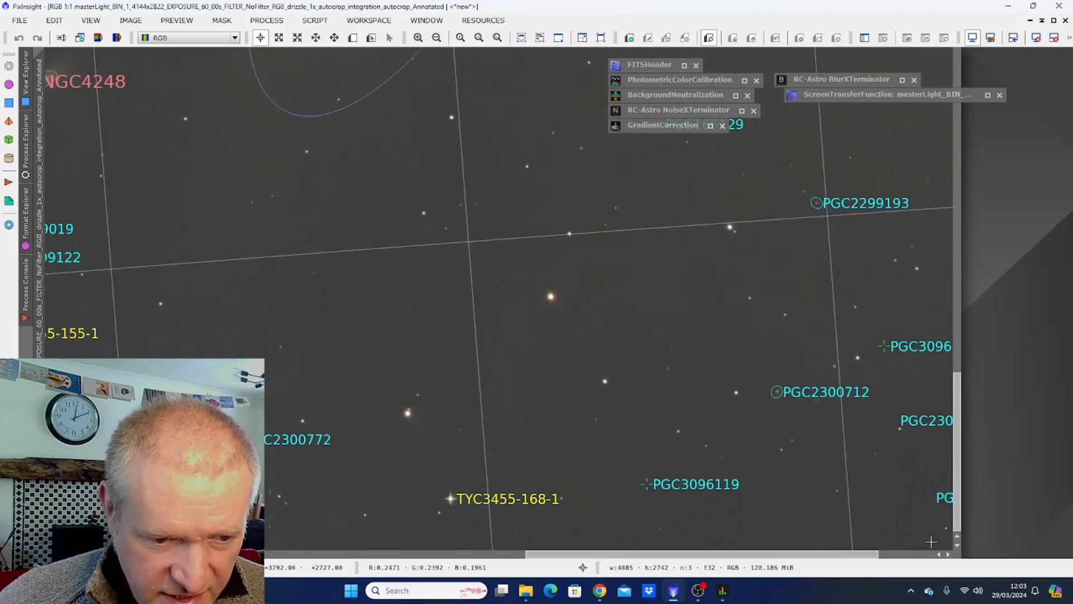
{"action": "left_click_drag", "start_coordinate": [804, 557], "coordinate": [860, 557]}
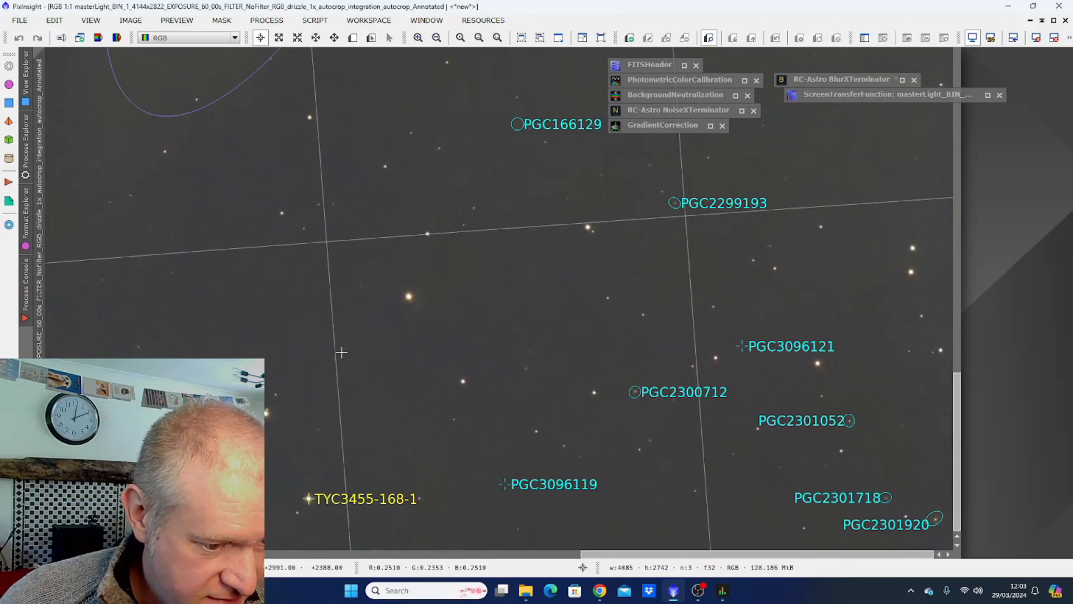
{"action": "scroll", "coordinate": [341, 352], "scroll_direction": "down", "scroll_amount": 2}
{"action": "scroll", "coordinate": [341, 353], "scroll_direction": "down", "scroll_amount": 1}
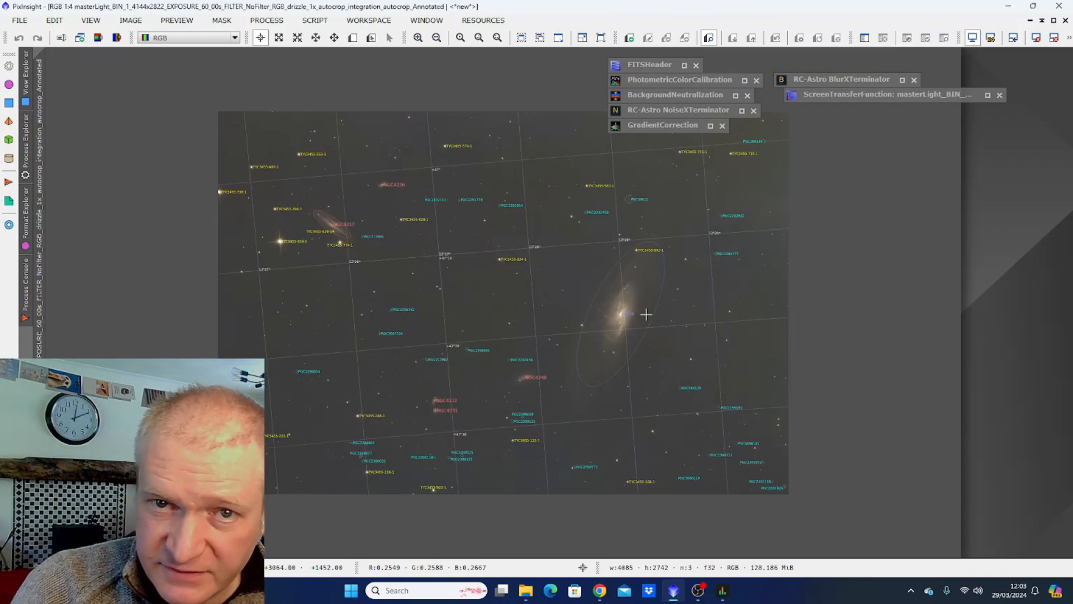